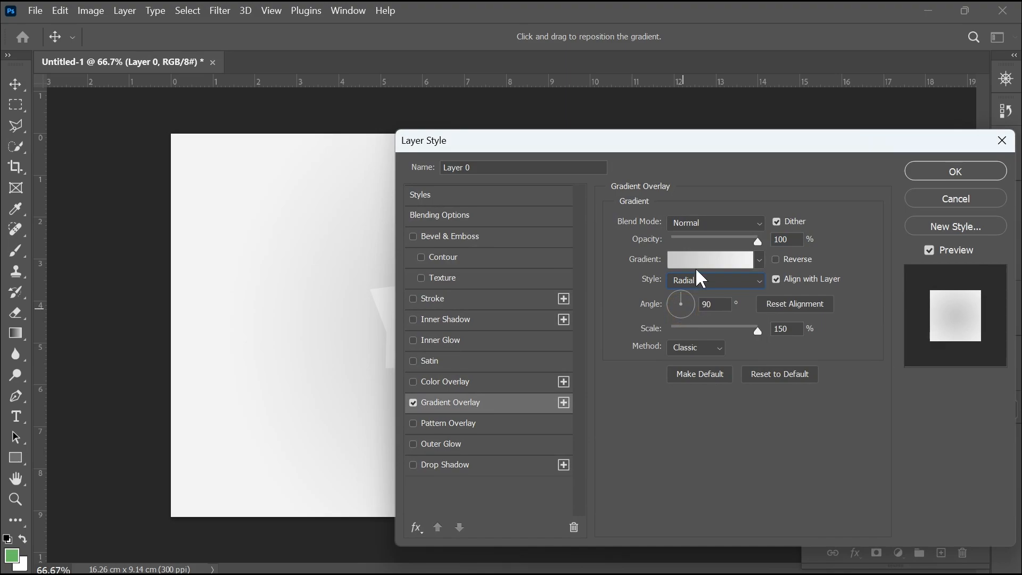
Step: Set the starting colour stop of Layer 0's gradient overlay to 32ccff
click(692, 261)
click(668, 398)
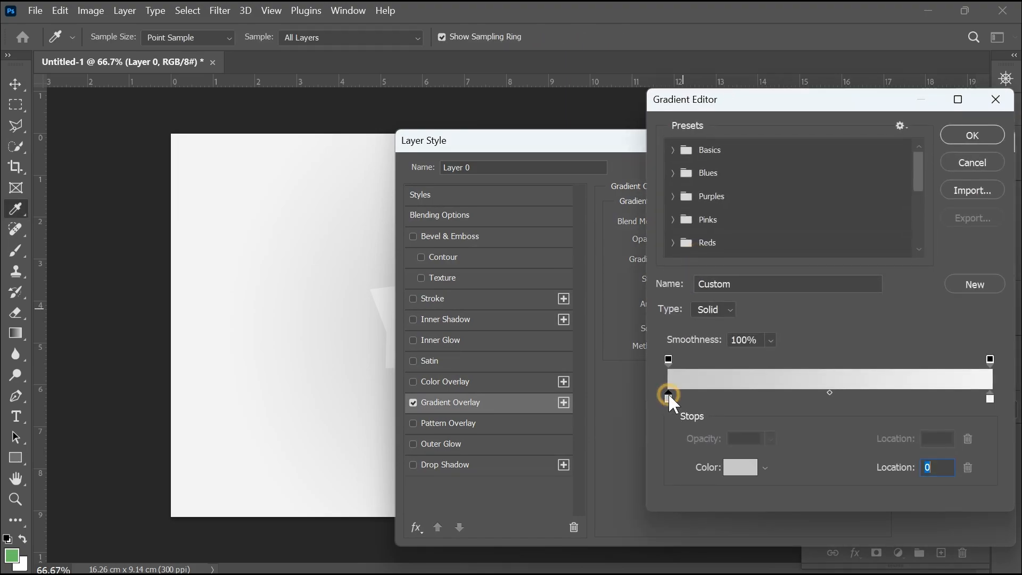
click(740, 467)
drag(767, 201, 614, 139)
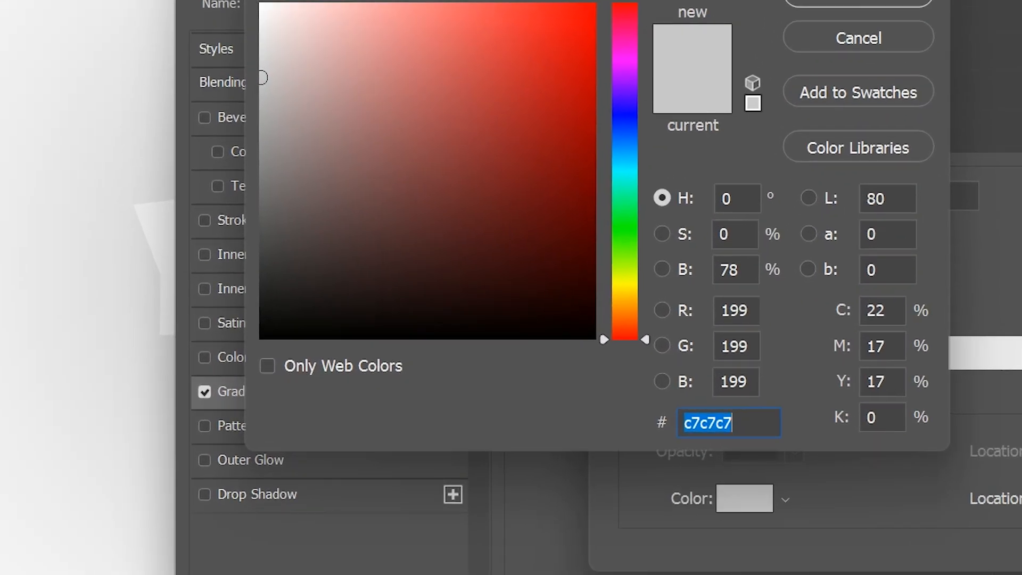
text(32ccf)
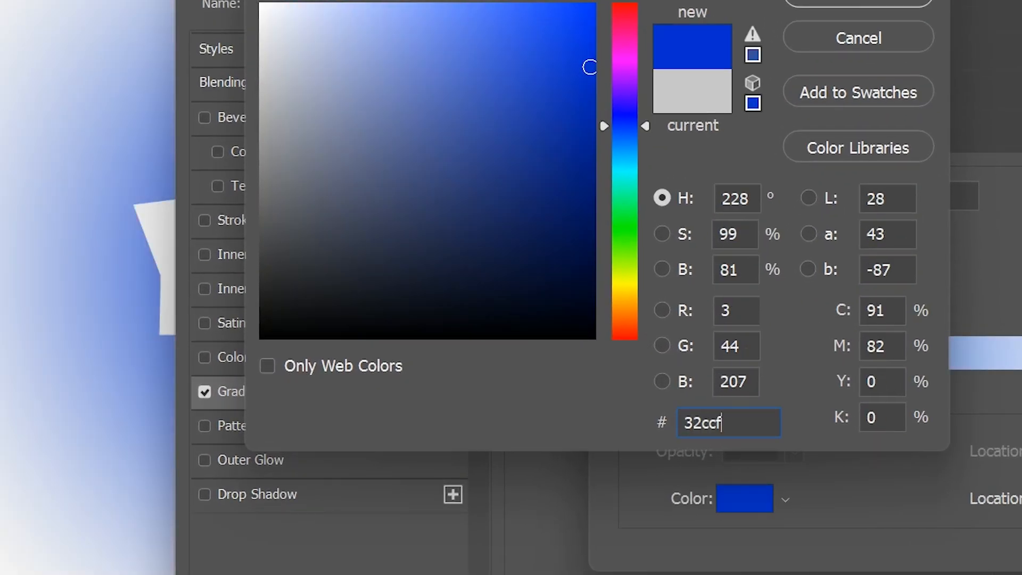
text(f)
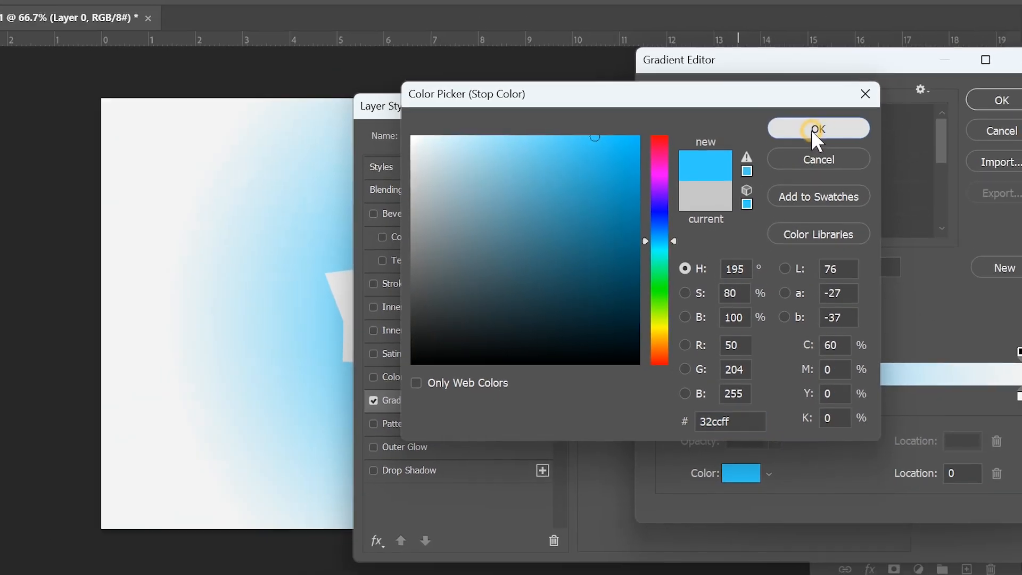
click(832, 81)
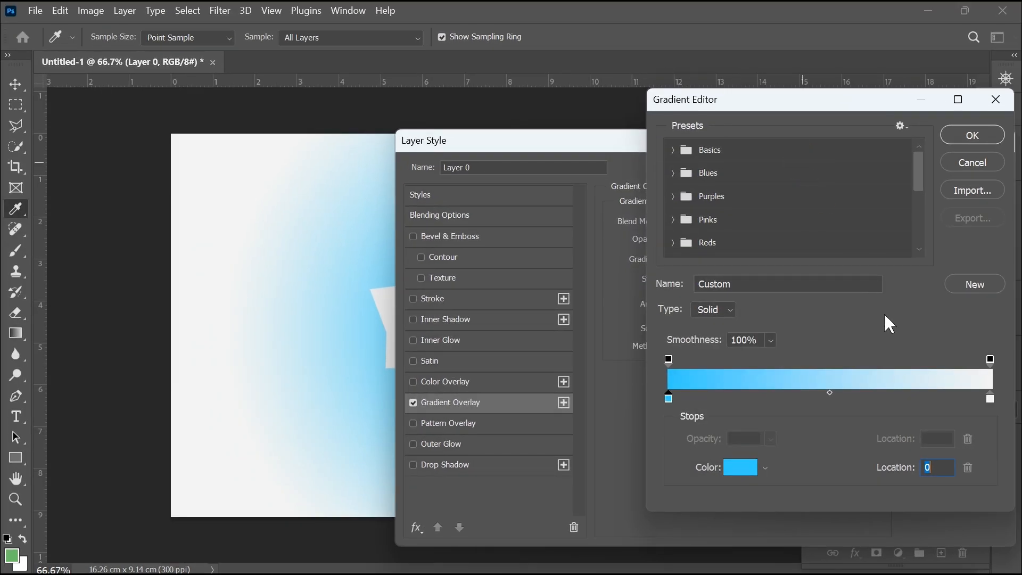
Step: Set the end colour stop of the background gradient, at location 100, to 00a0ff
click(990, 399)
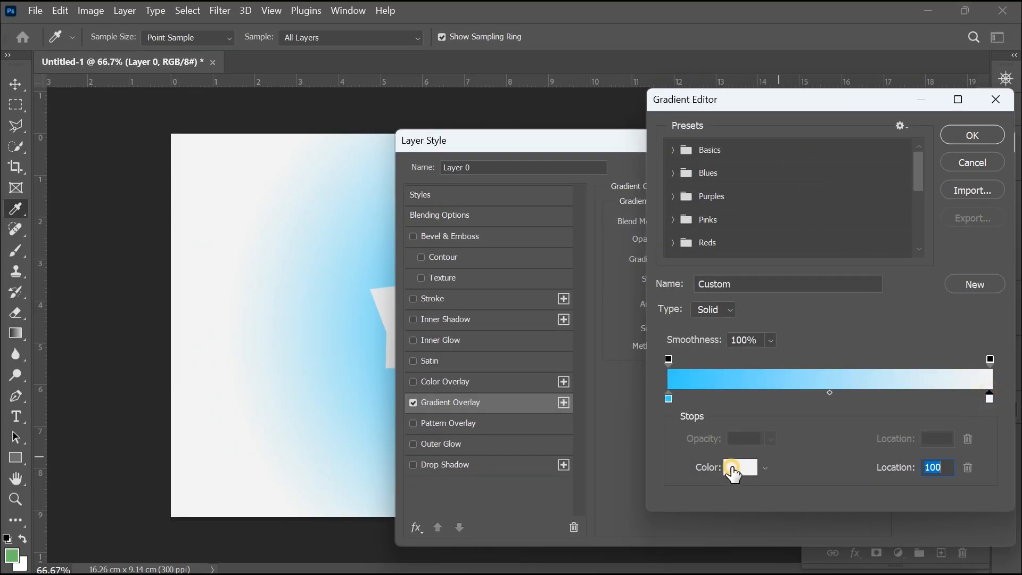
click(737, 467)
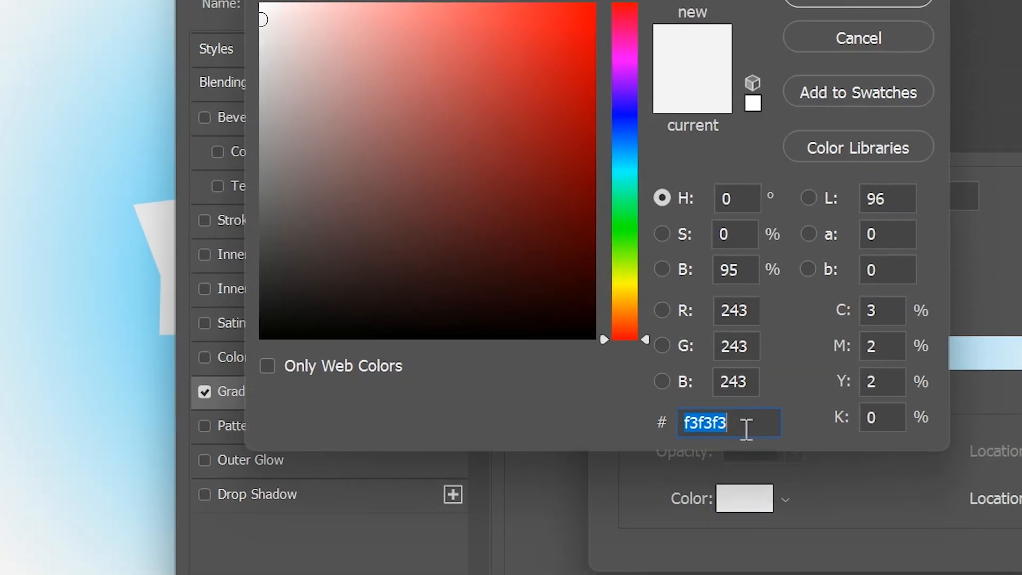
text(00a0)
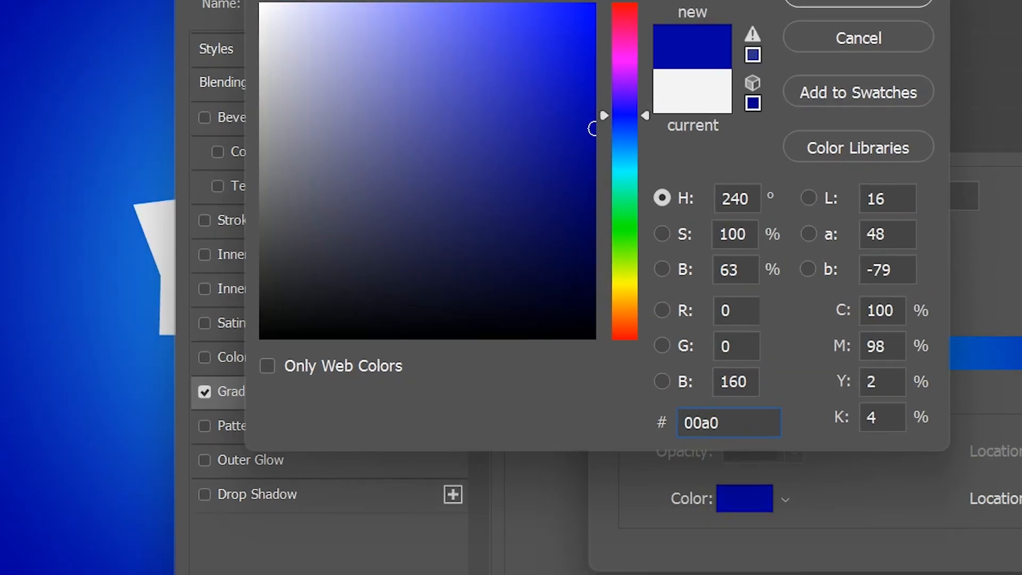
text(ff)
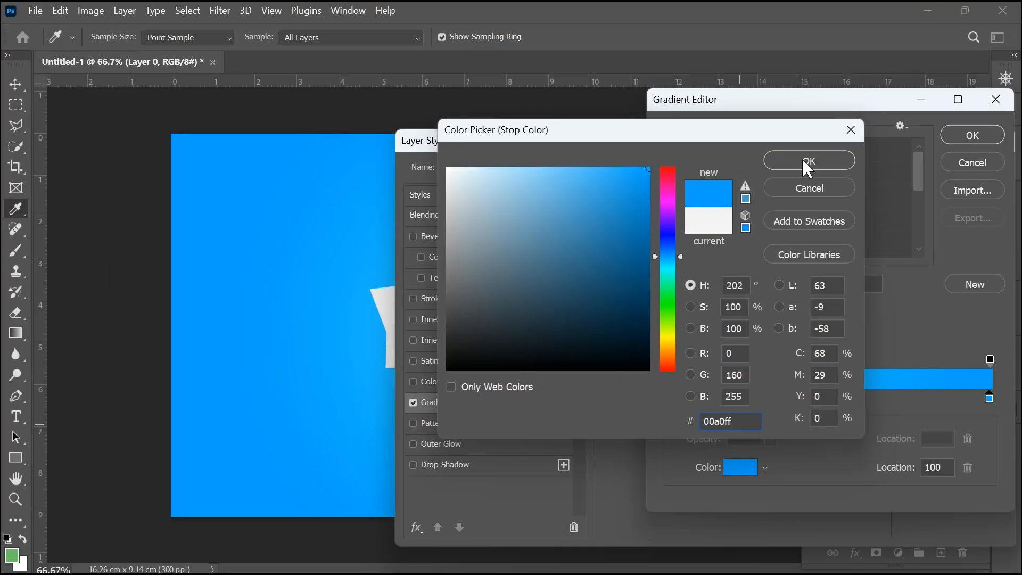
click(809, 160)
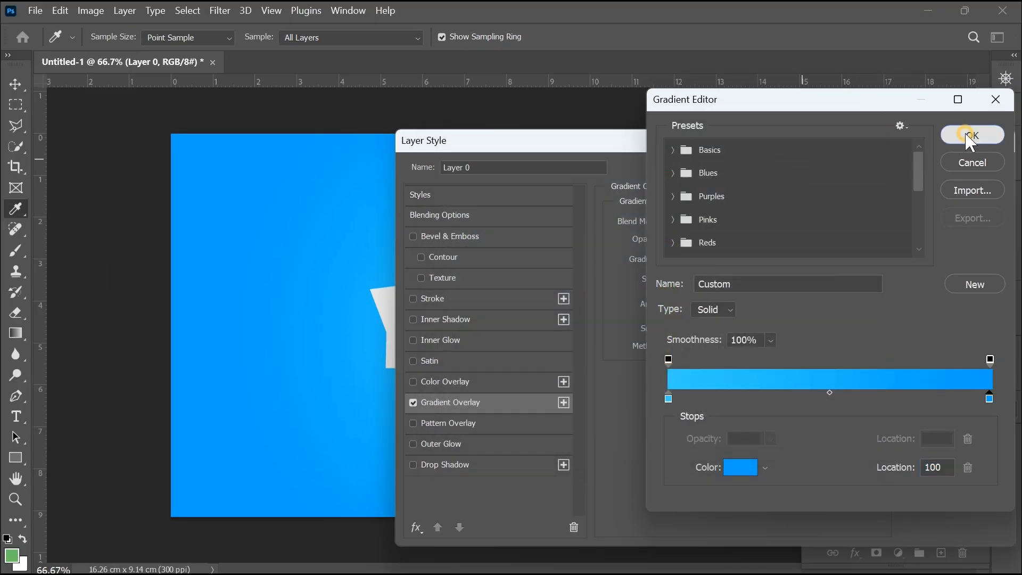
Step: Apply the edited gradient overlay to Layer 0 and lock the layer's position
click(971, 136)
click(939, 166)
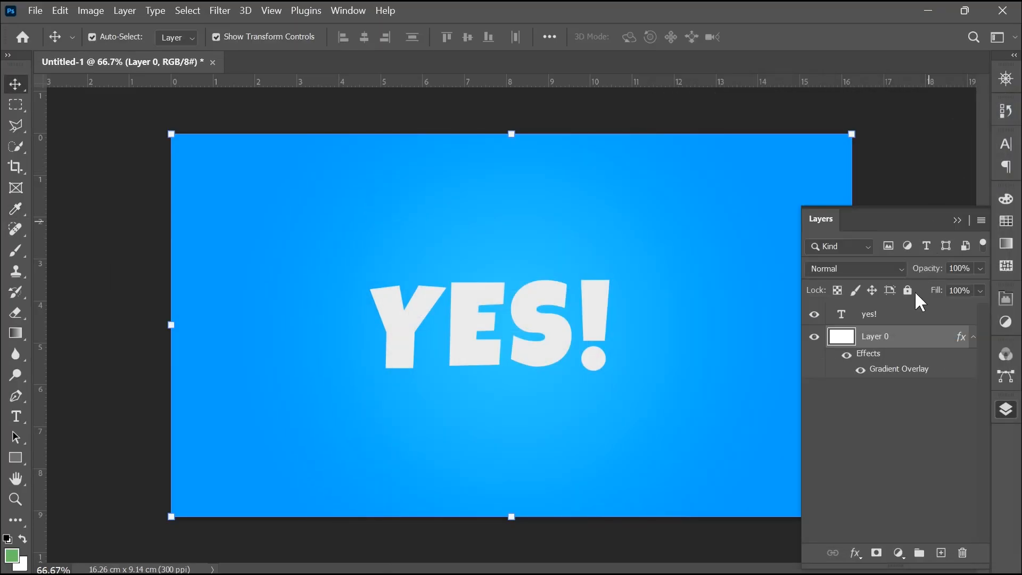
click(871, 290)
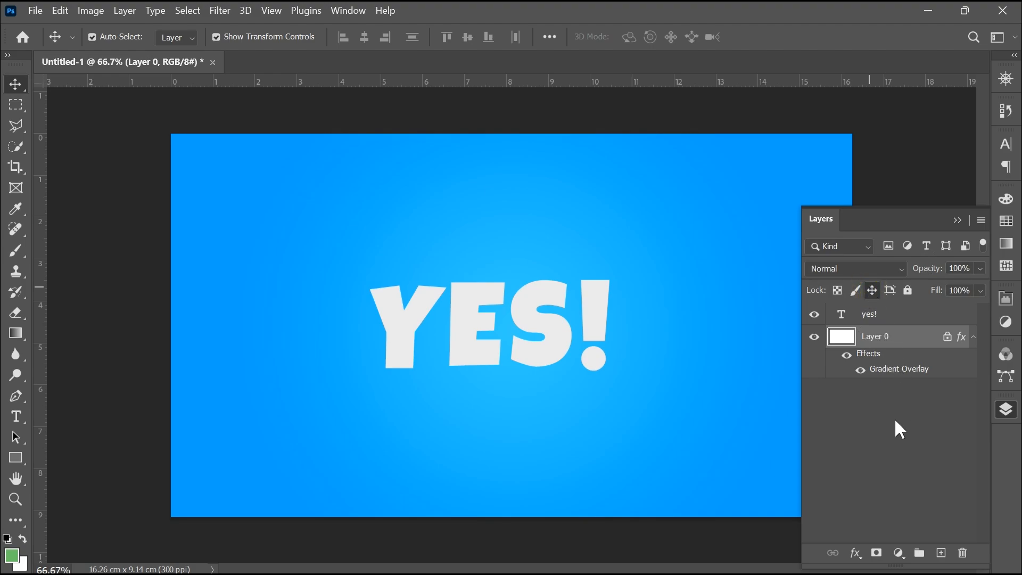
Step: Add an 18 px outside stroke in colour cc8100 to the yes! text layer
click(871, 319)
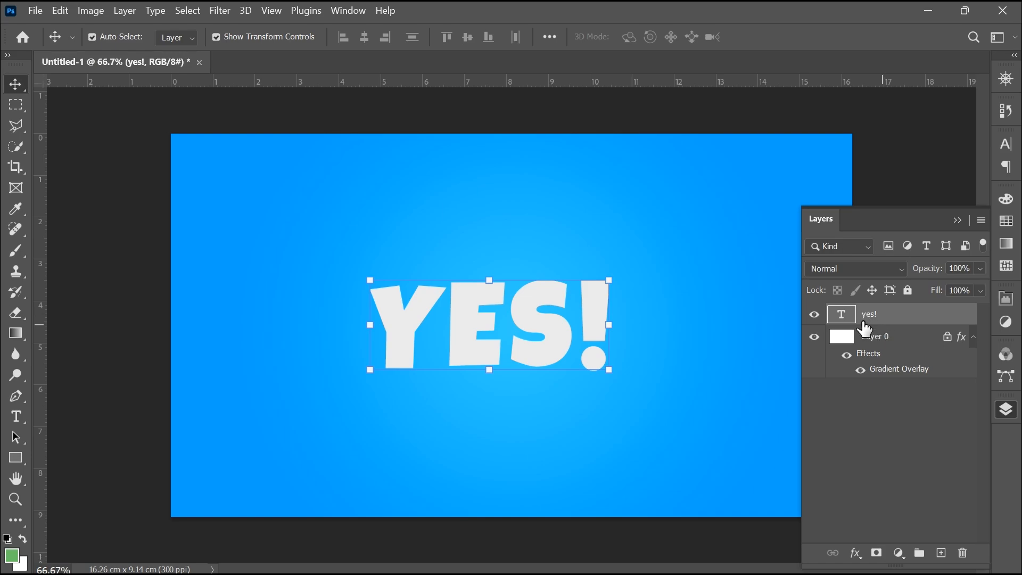
click(856, 553)
click(873, 434)
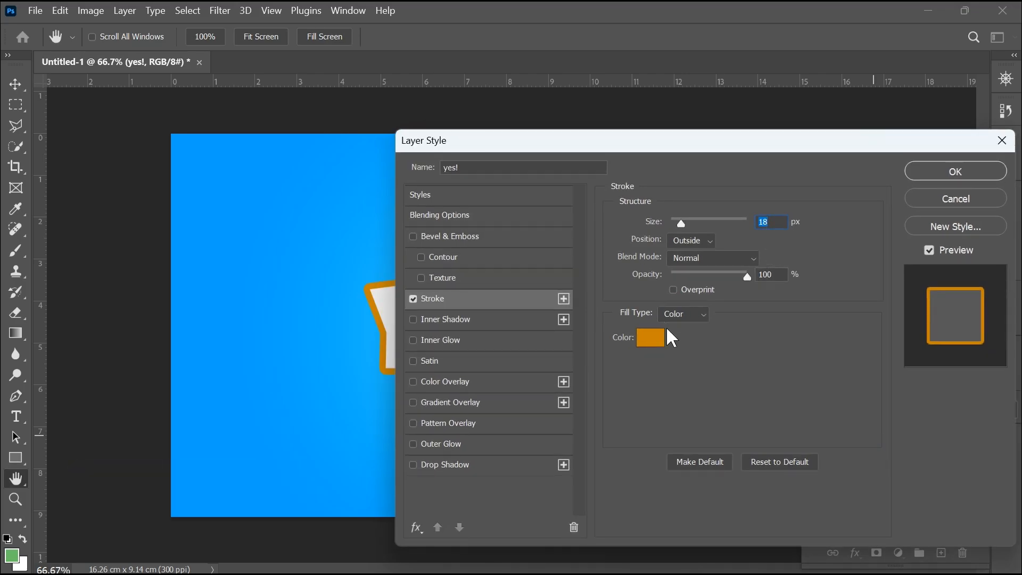
click(651, 347)
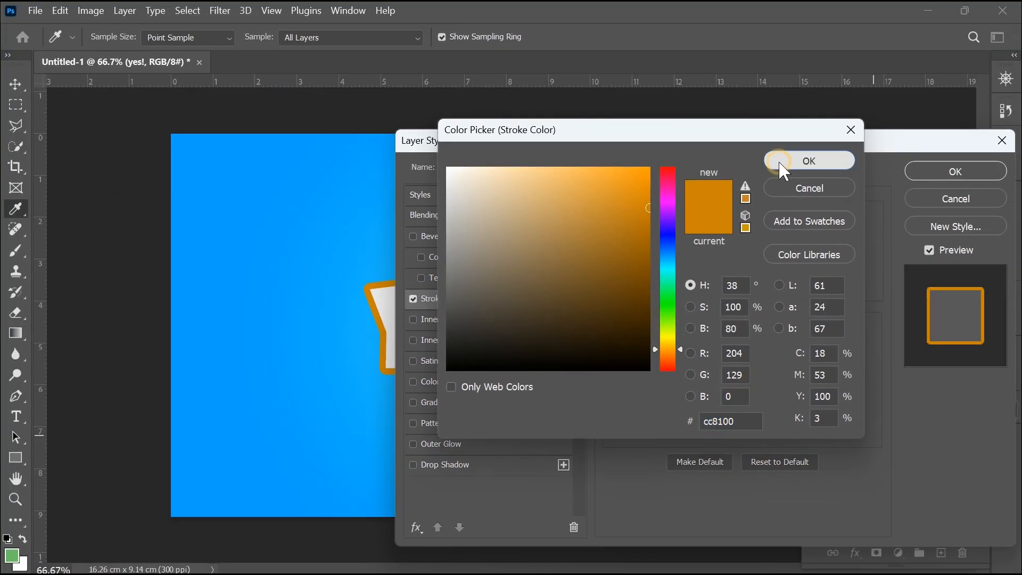
click(800, 0)
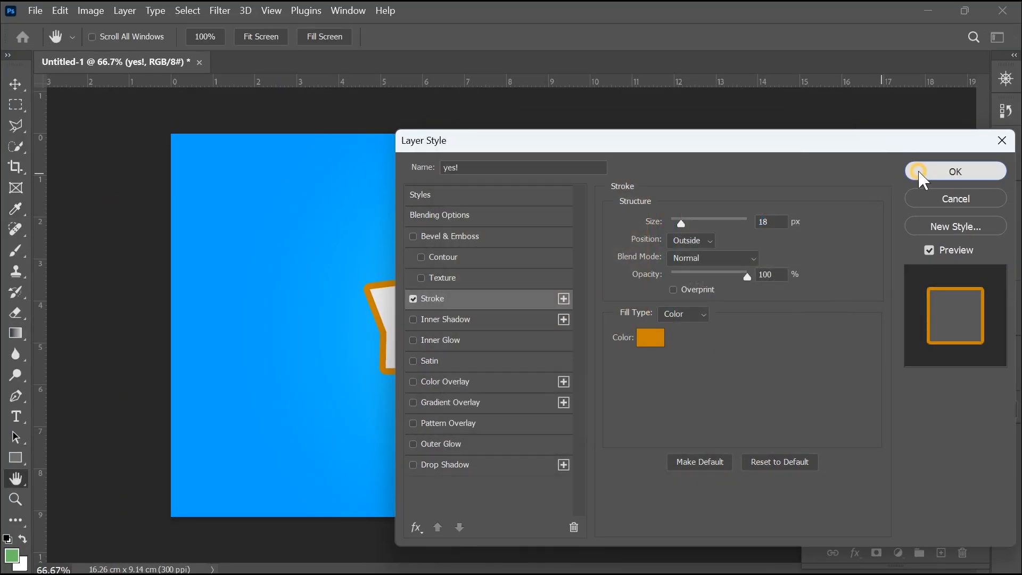
click(919, 171)
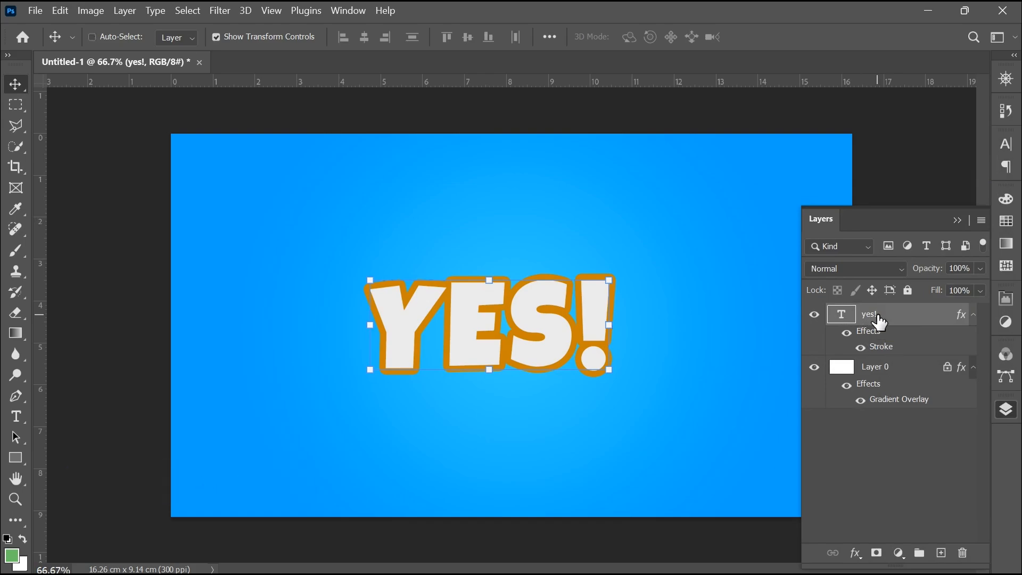
Step: Duplicate the yes! text layer and use Free Transform to nudge the copy one increment left and one up
key(ctrl+j)
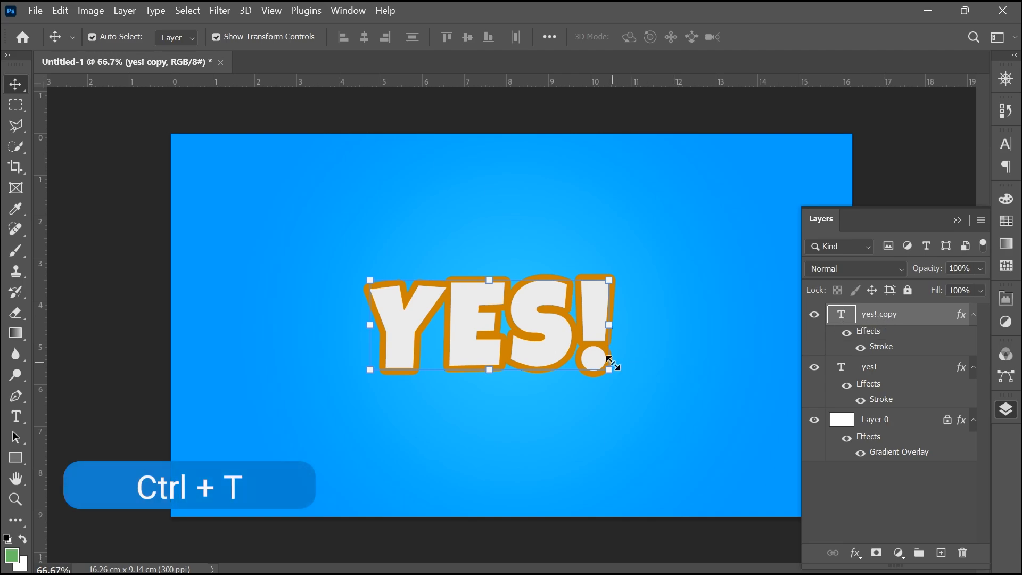
key(ctrl)
key(ctrl+t)
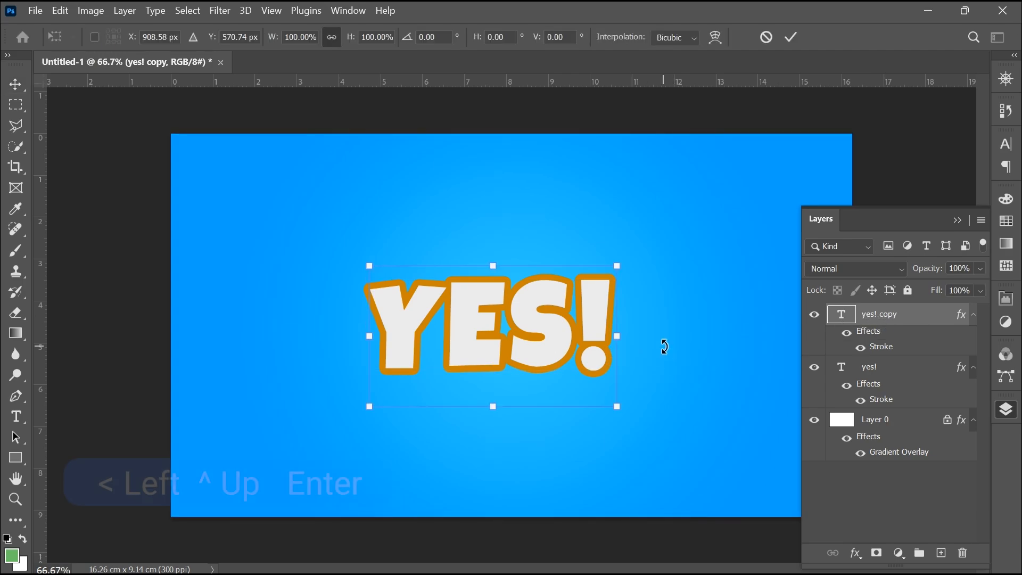
key(Left)
key(Up)
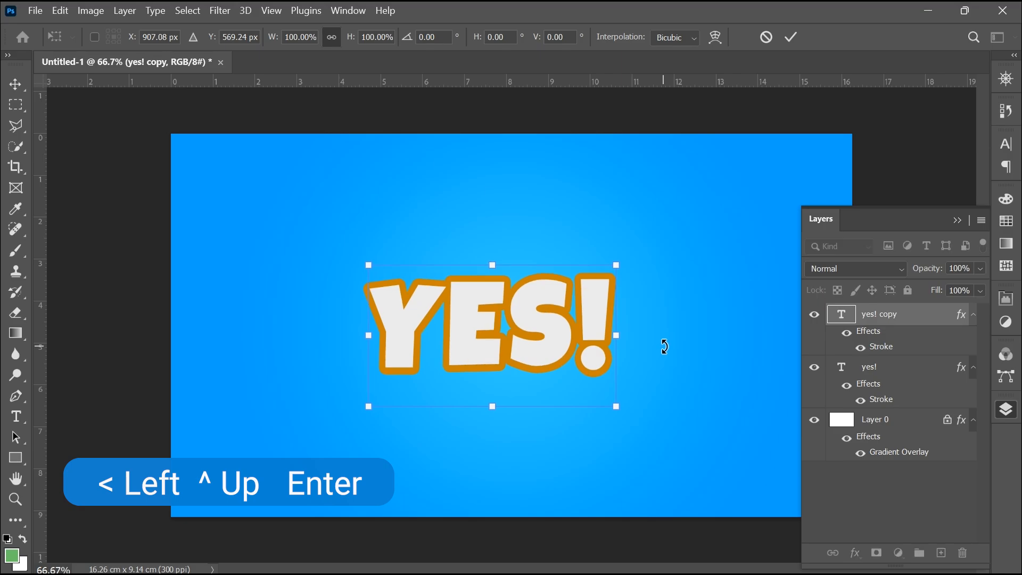
key(Return)
Step: Repeat the duplicate-and-nudge transform on the stroked text 14 more times to build the extruded outline
key(ctrl)
key(ctrl+alt+shift+t)
key(ctrl+alt+shift+t)
key(ctrl+alt+shift+t)
key(ctrl+alt+shift+t)
key(ctrl+alt+shift+t)
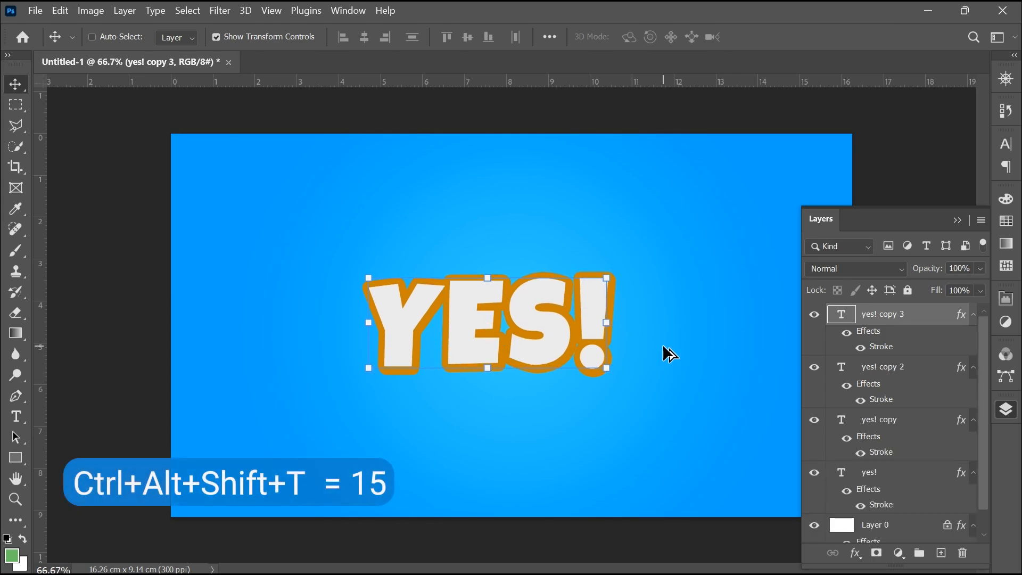
key(ctrl+alt+shift+t)
key(ctrl+alt+shift+t)
key(ctrl+alt+shift+t)
key(ctrl+alt+shift+t)
key(ctrl+alt+shift+t)
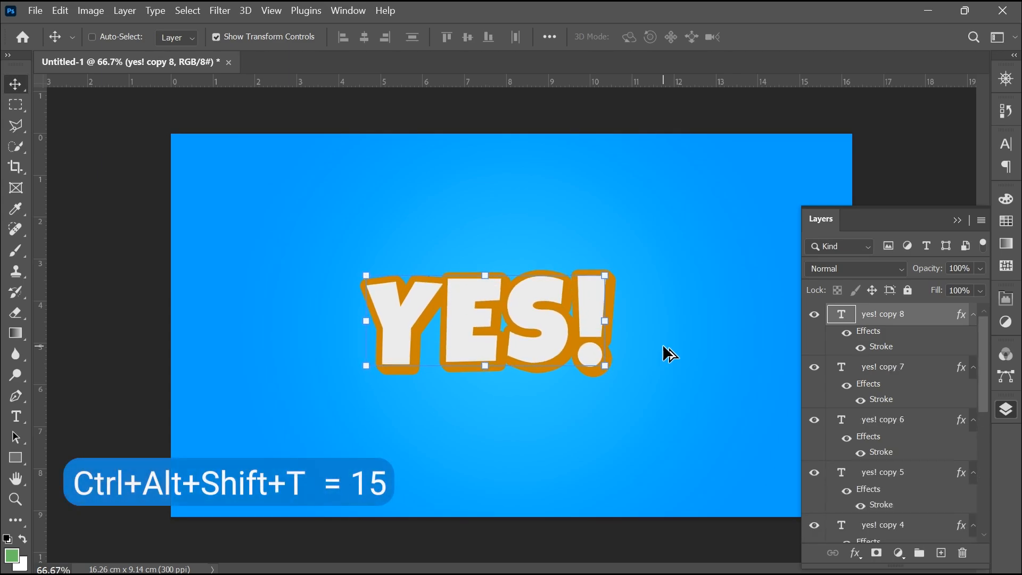
key(ctrl+alt+shift+t)
key(ctrl+alt+shift+t)
key(ctrl+alt+shift+t)
key(ctrl+alt+shift+t)
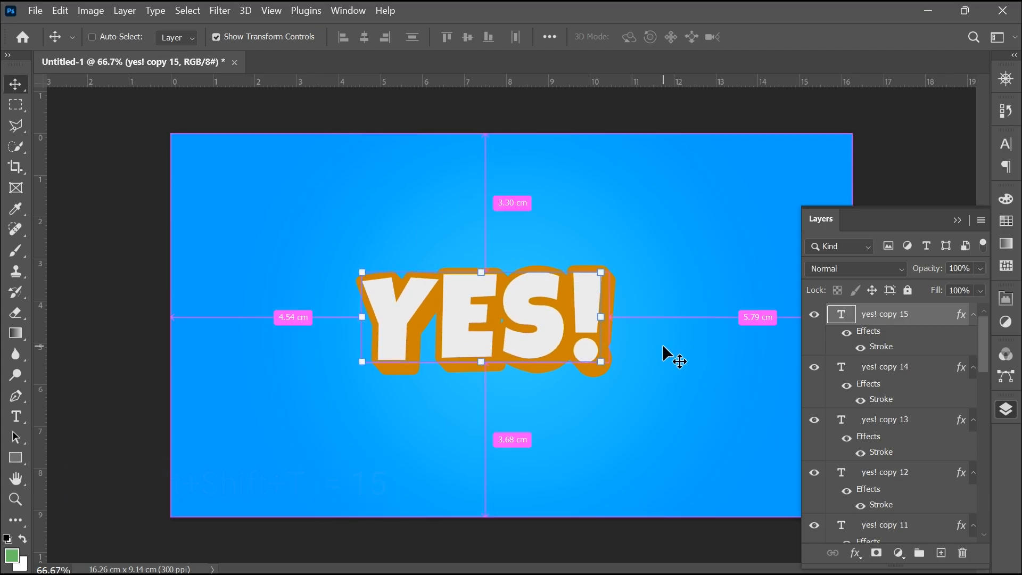
Step: Group all the text layers from yes! copy 14 down to yes!, leaving yes! copy 15 outside the group
ctrl+click(884, 364)
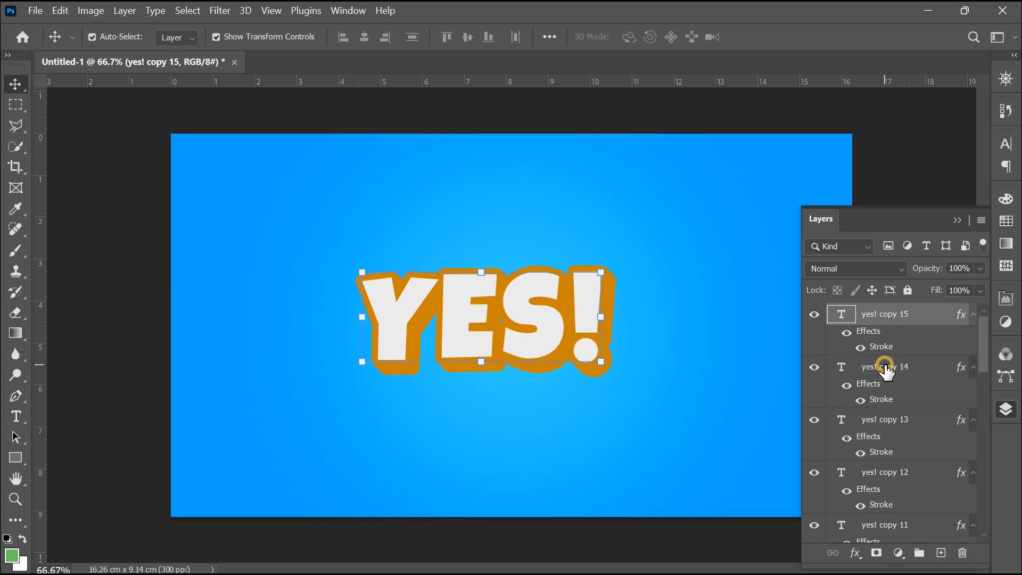
drag(982, 346, 992, 517)
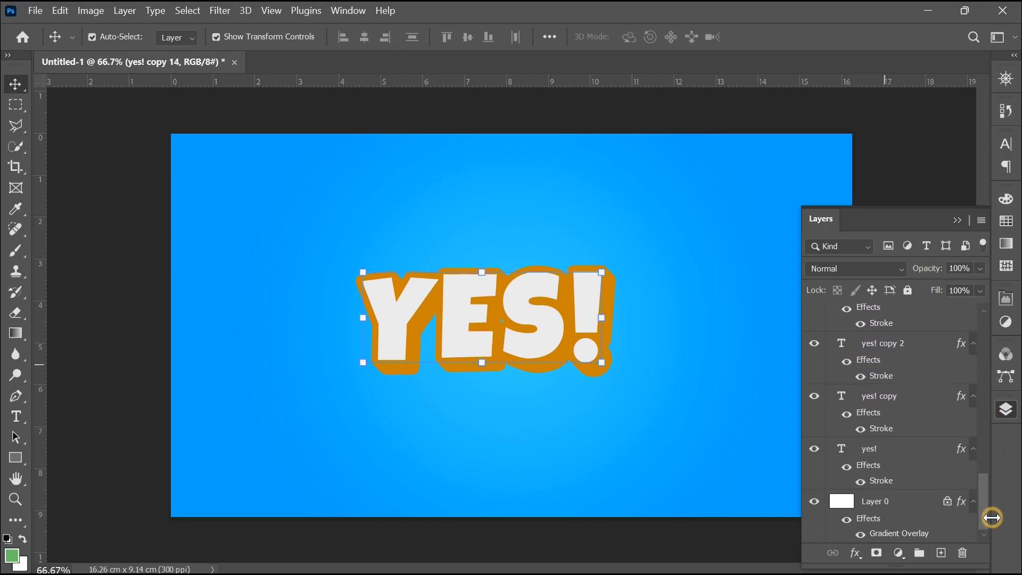
shift+click(892, 455)
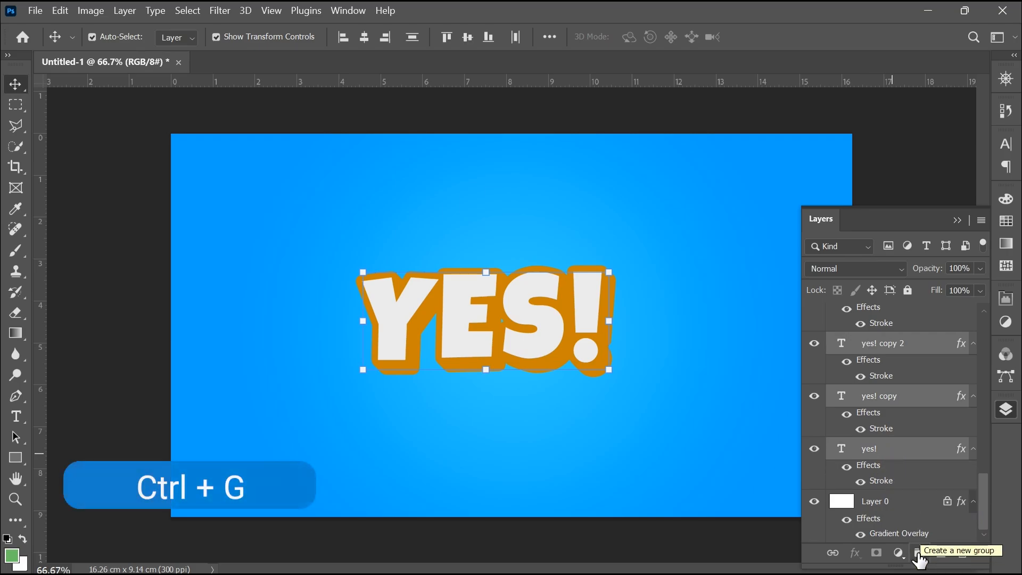
key(ctrl)
key(ctrl+g)
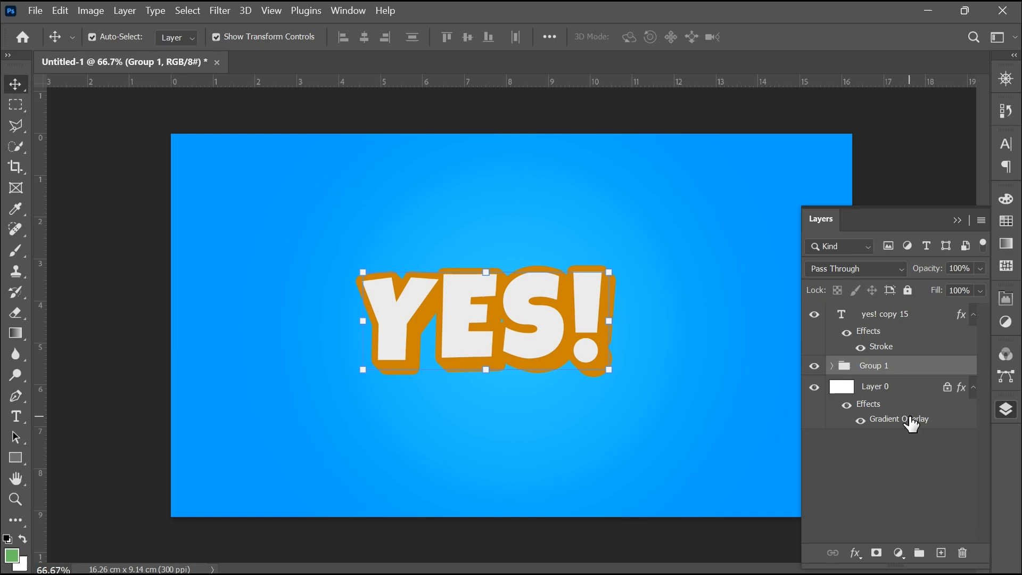
Step: Remove the stroke effect from the yes! copy 15 layer and duplicate the layer
click(899, 322)
drag(894, 329, 963, 557)
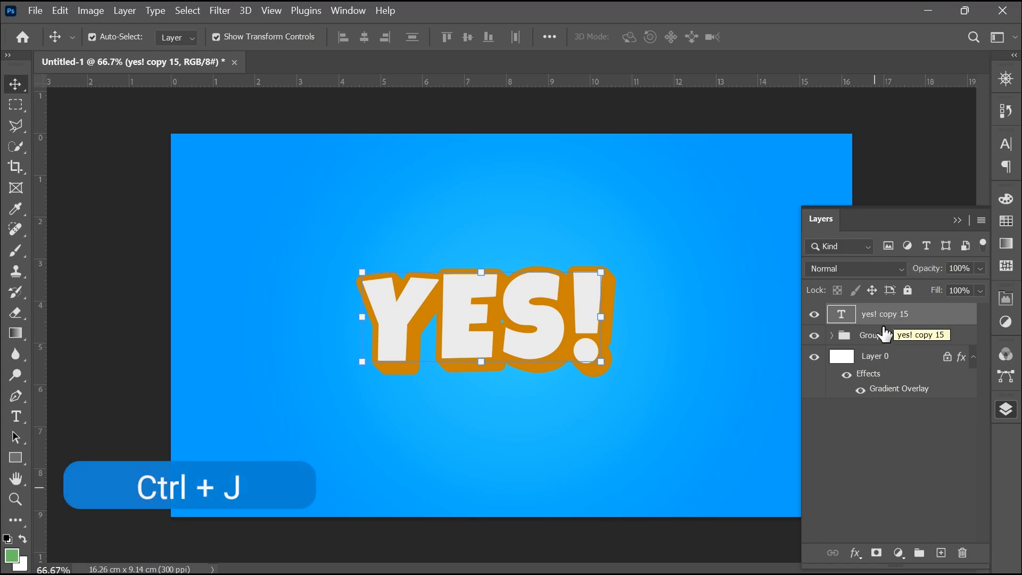
key(ctrl+j)
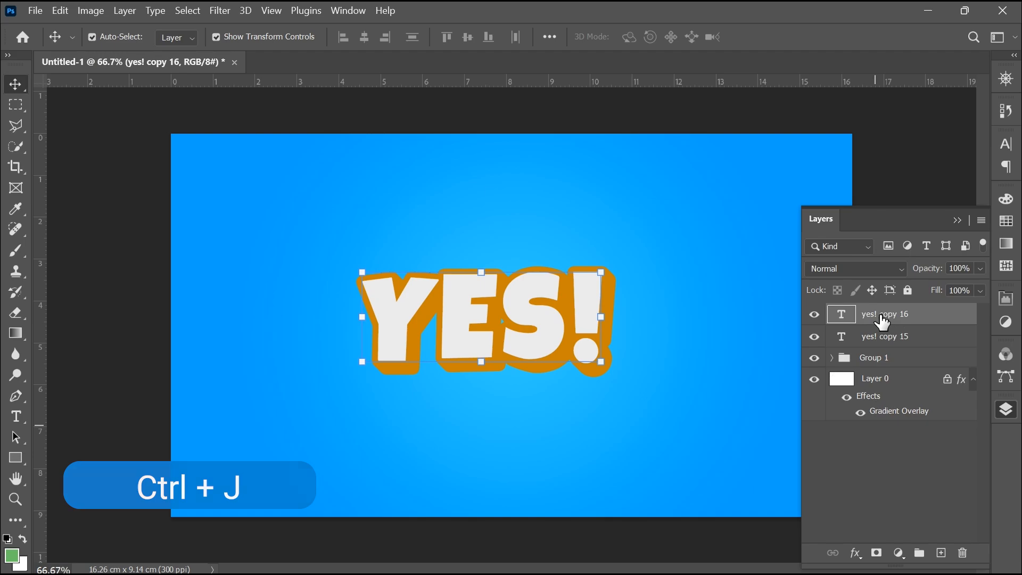
Step: Use Free Transform to nudge the new strokeless text copy one increment left and one up
key(ctrl+t)
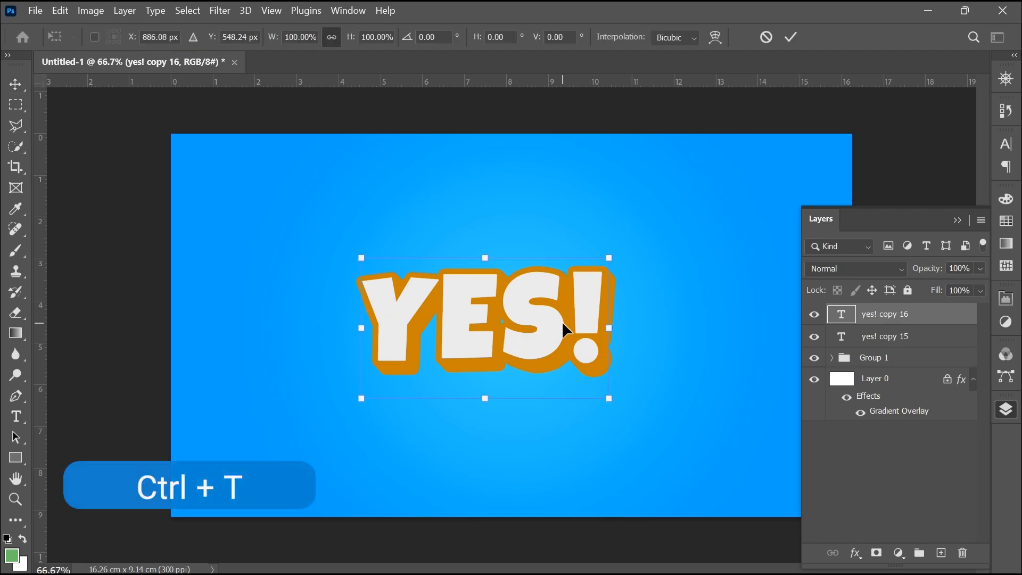
key(Left)
key(Up)
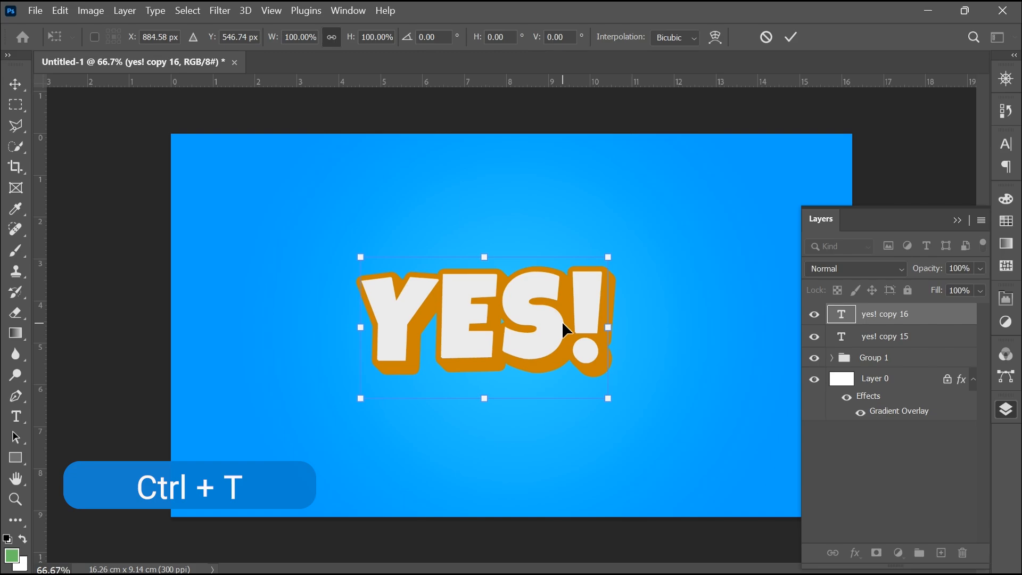
key(Return)
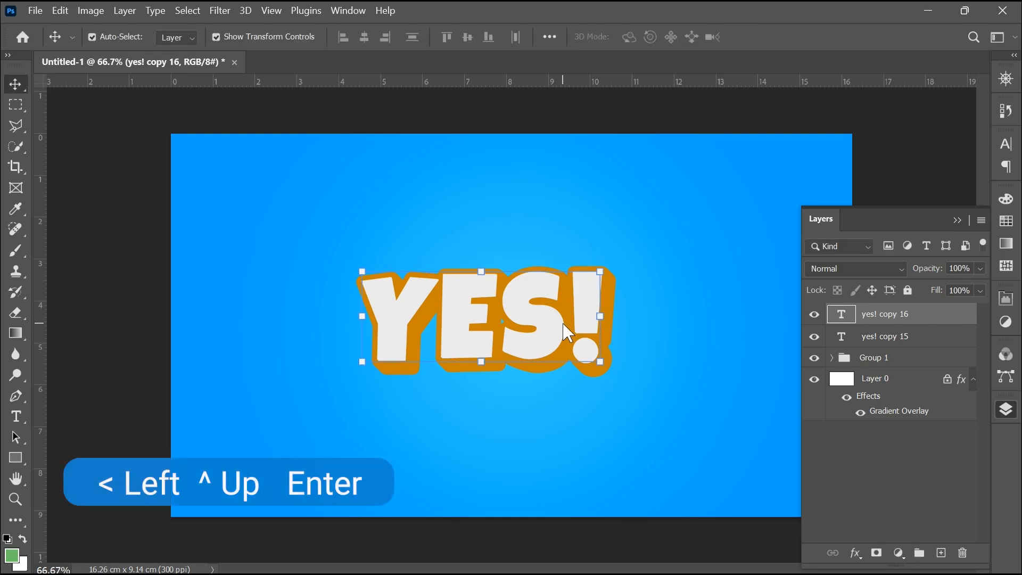
Step: Repeat the duplicate-and-nudge transform on the strokeless text 8 more times to thicken the light lettering
key(ctrl)
key(ctrl+alt+shift+t)
key(ctrl+alt+shift+t)
key(ctrl+alt+shift+t)
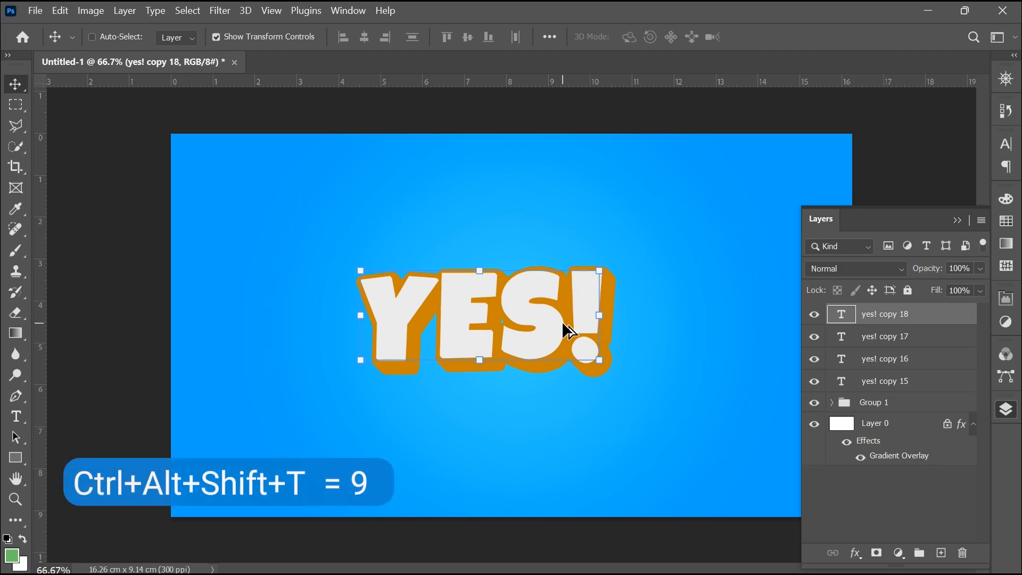
key(ctrl+alt+shift+t)
key(ctrl+alt+shift+t)
key(ctrl+alt+shift+t)
key(ctrl+alt+shift+t)
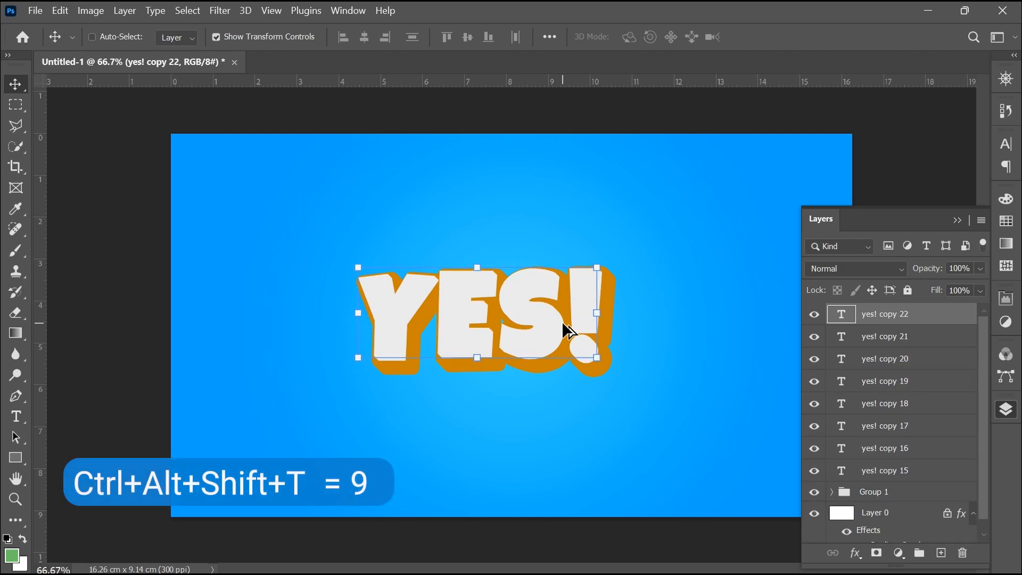
key(ctrl+alt+shift+t)
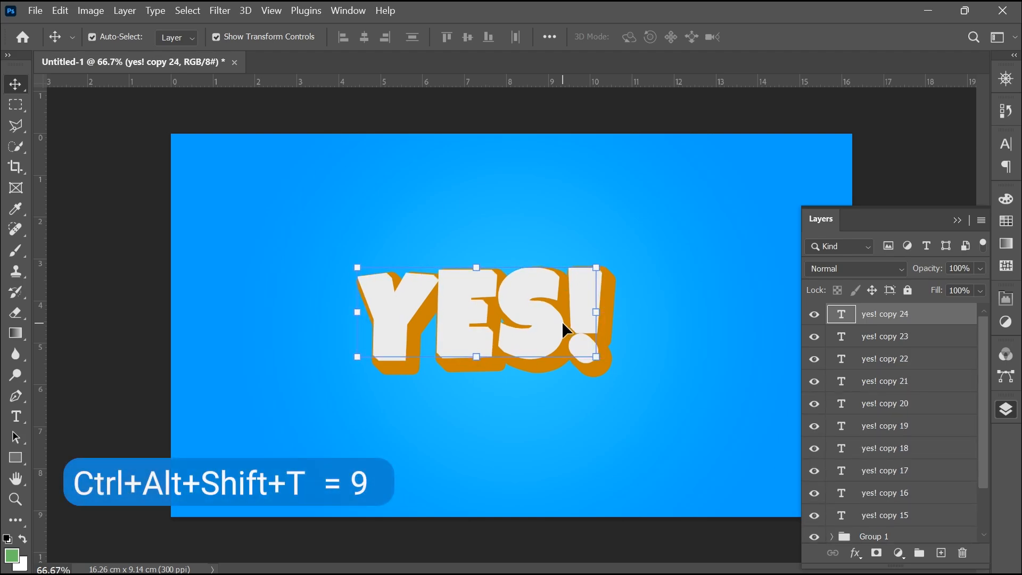
Step: Group the strokeless text layers from yes! copy 23 down to yes! copy 15, leaving yes! copy 24 outside the group
click(882, 337)
drag(979, 379, 989, 442)
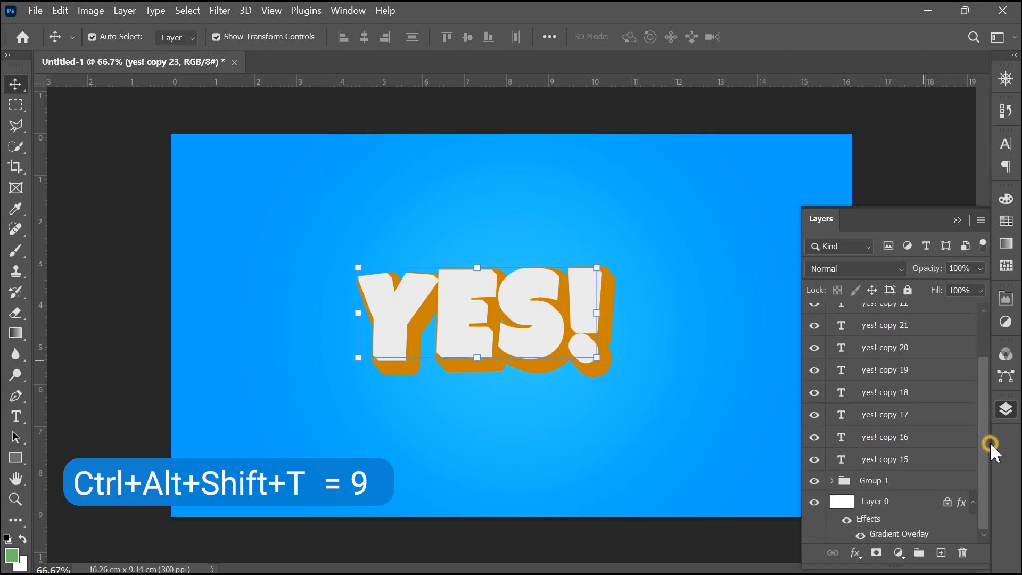
shift+click(890, 460)
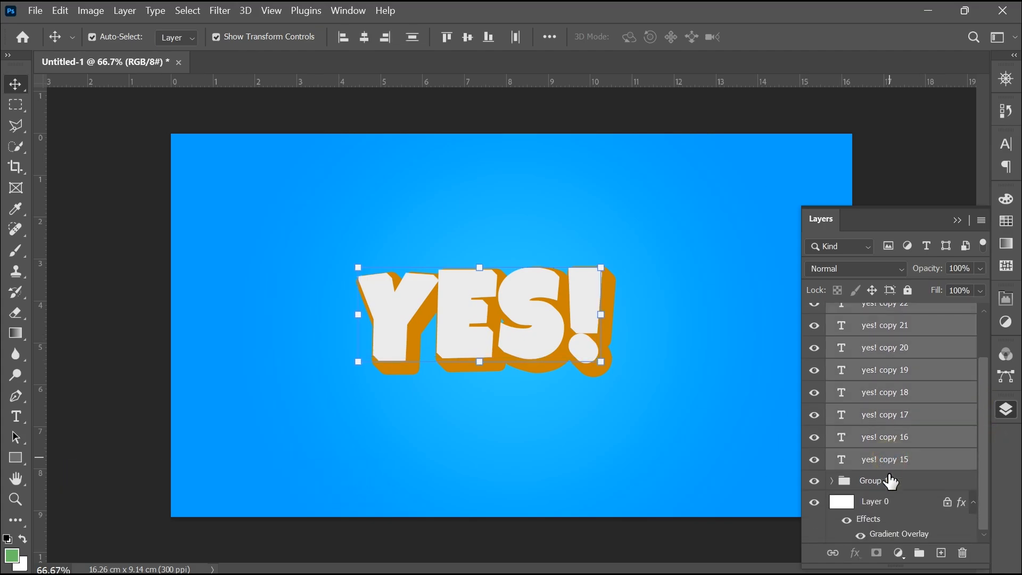
key(ctrl+g)
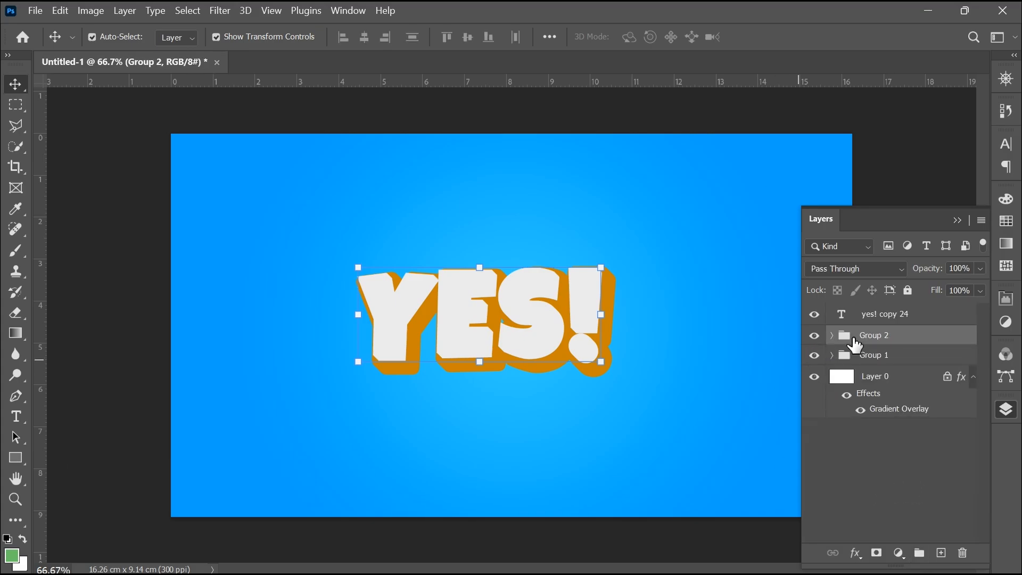
Step: Change the stroke color of the yes! copy 14 layer inside Group 1 to ffb616, then collapse the group
click(850, 355)
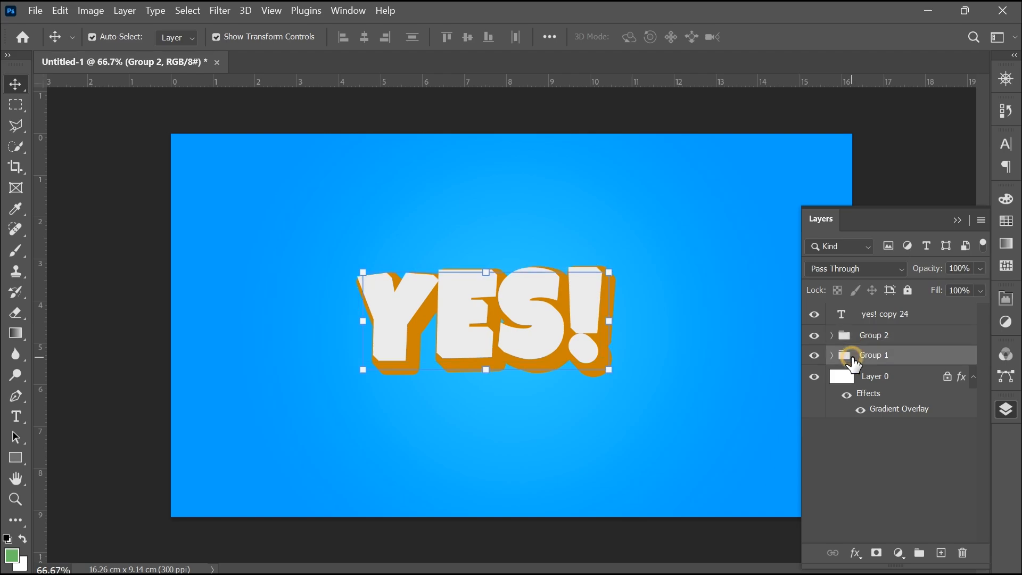
click(831, 355)
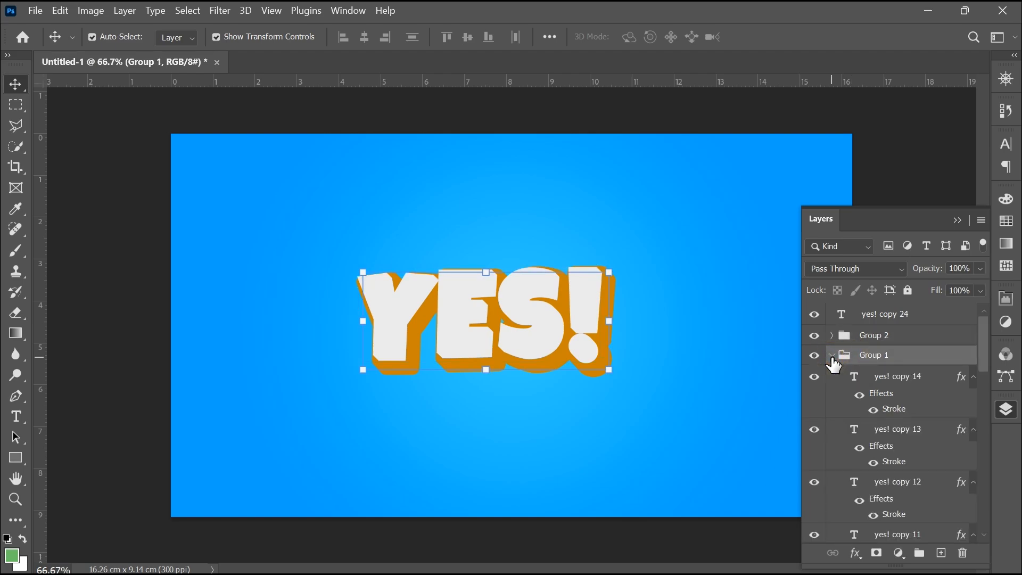
click(888, 377)
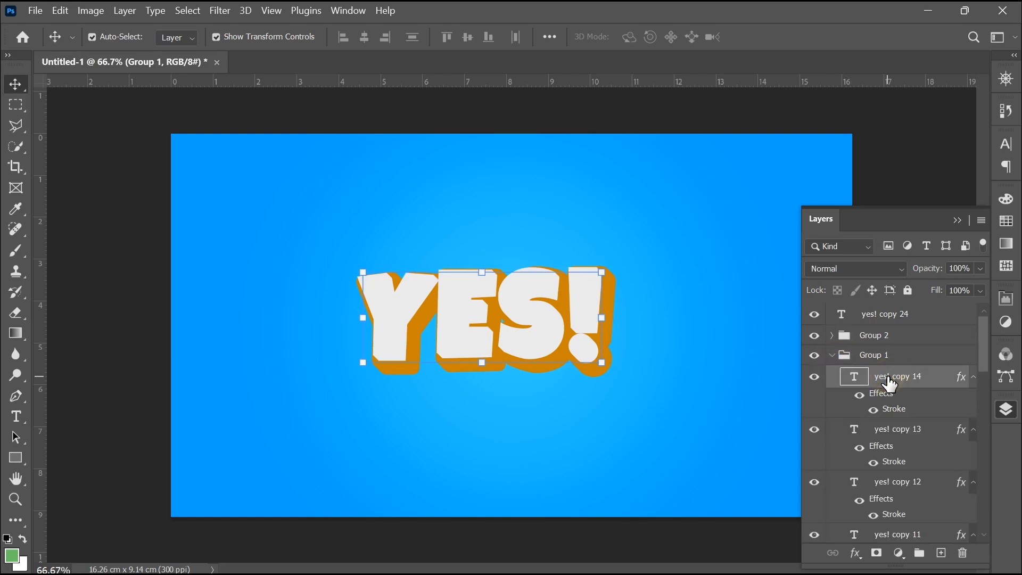
click(857, 554)
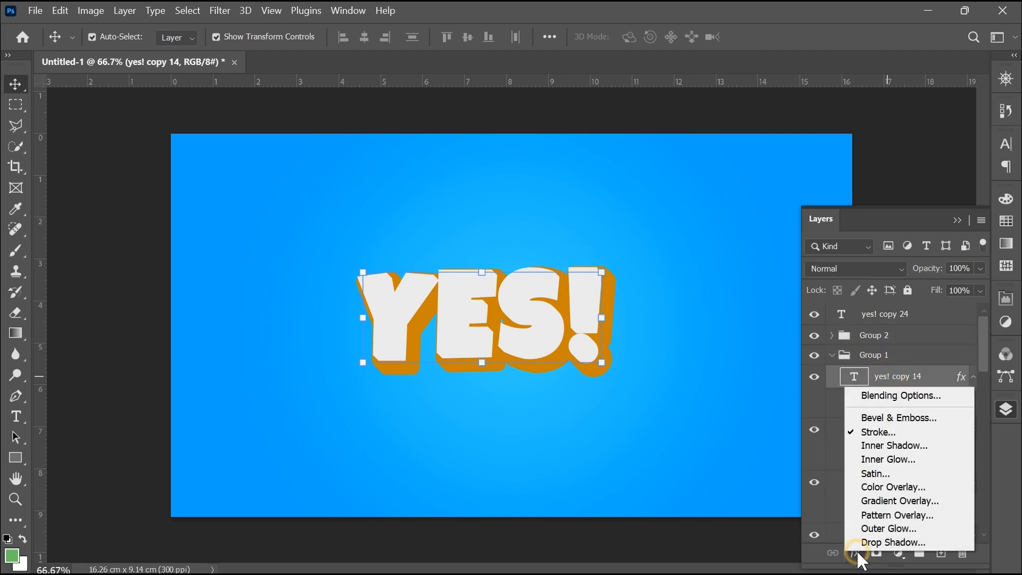
click(877, 432)
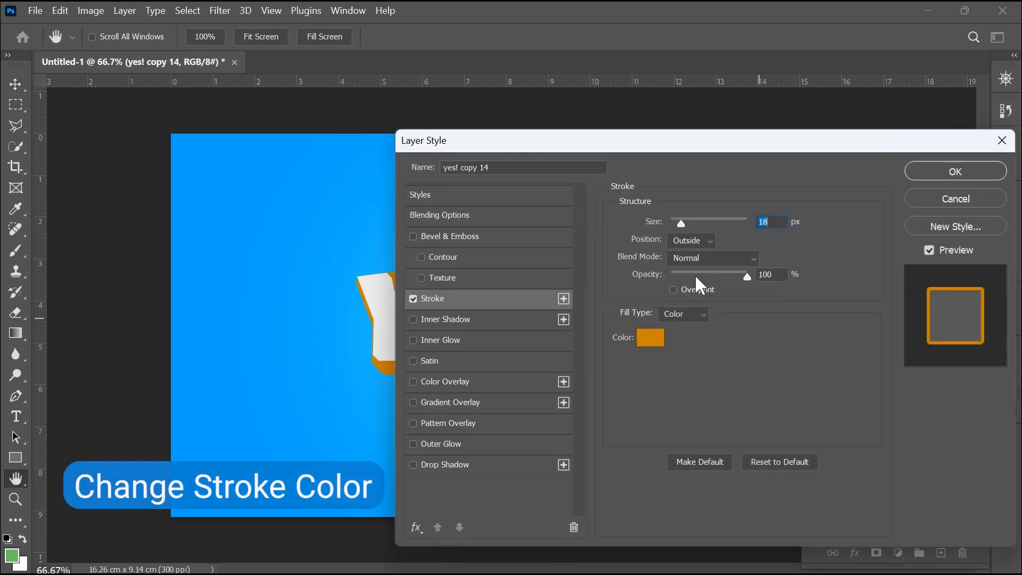
click(650, 335)
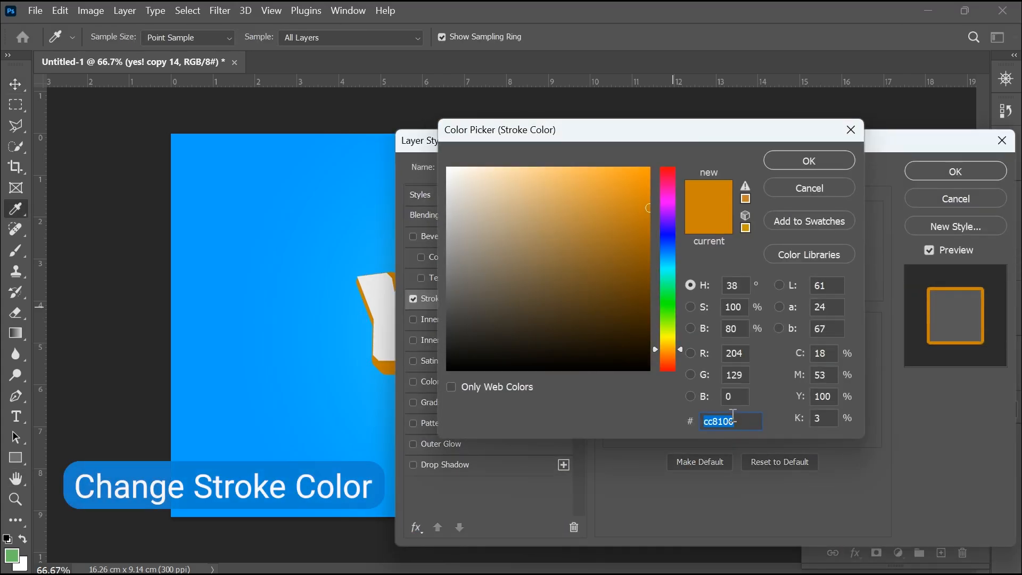
drag(744, 422, 648, 417)
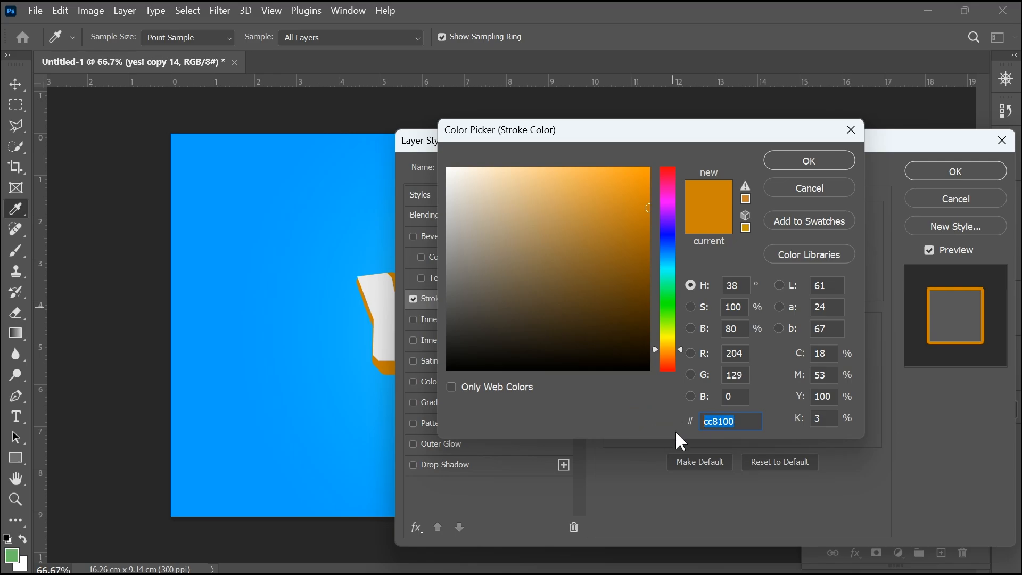
text(ffb)
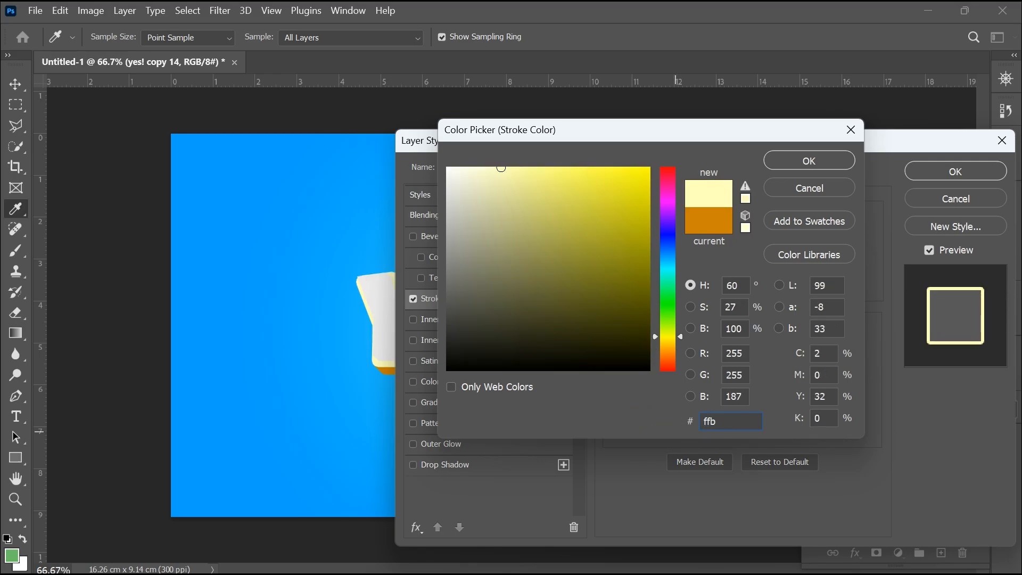
text(616)
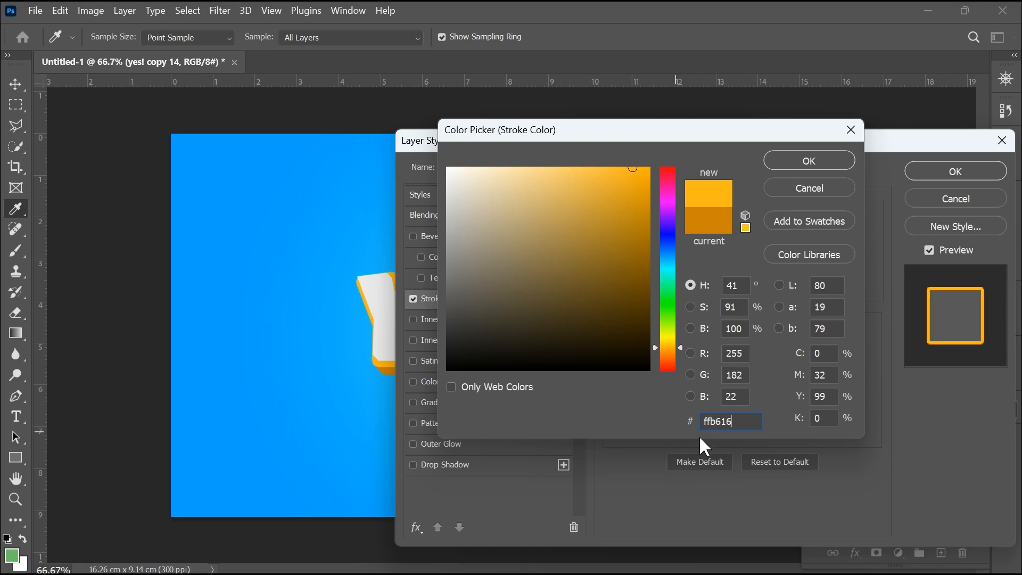
click(804, 159)
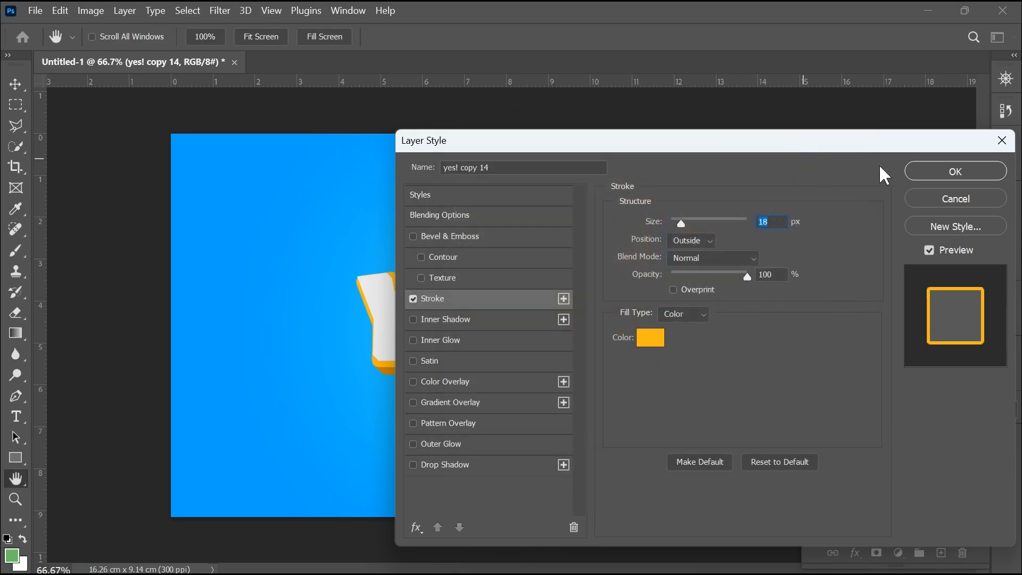
click(929, 172)
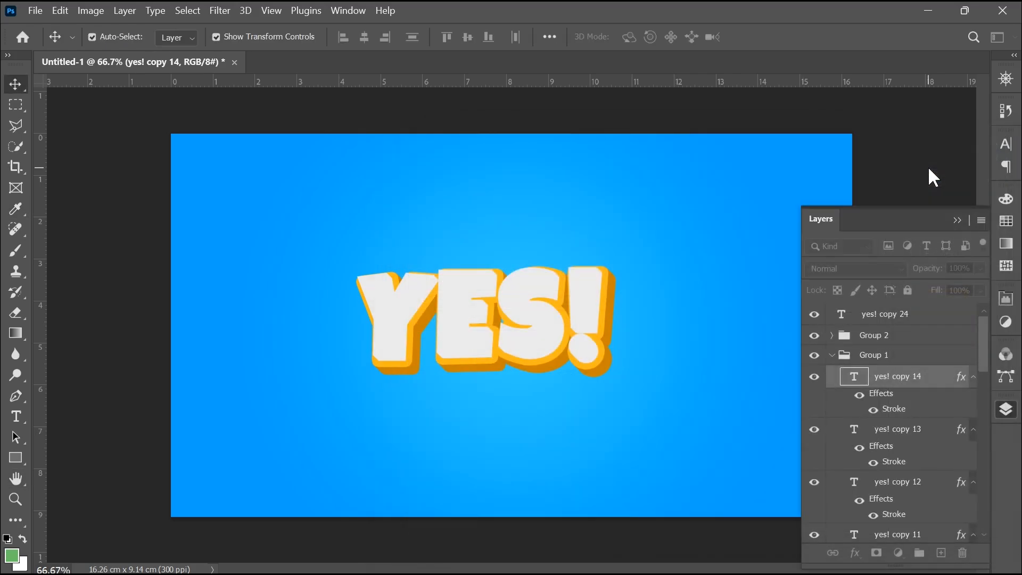
click(620, 406)
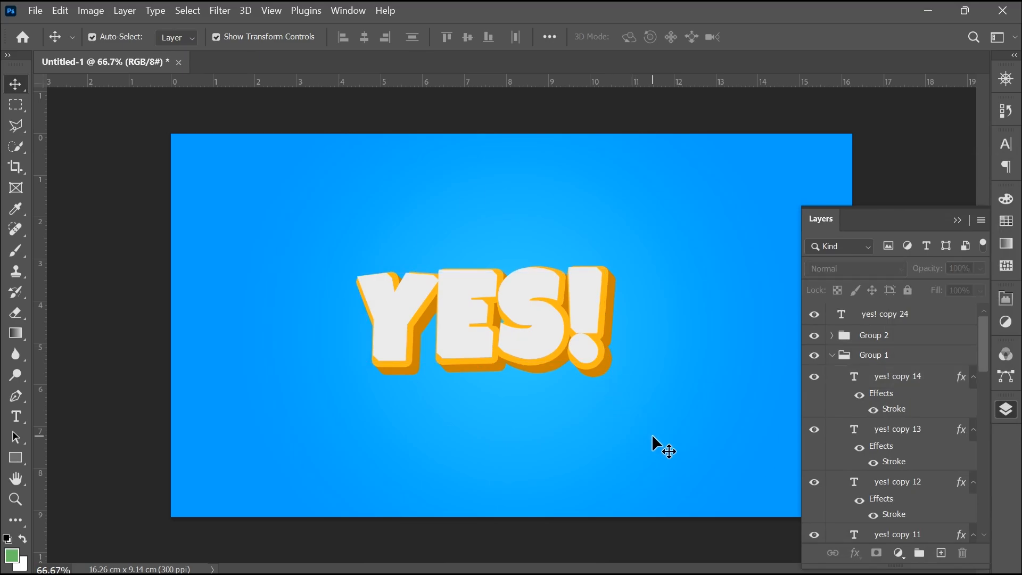
click(831, 356)
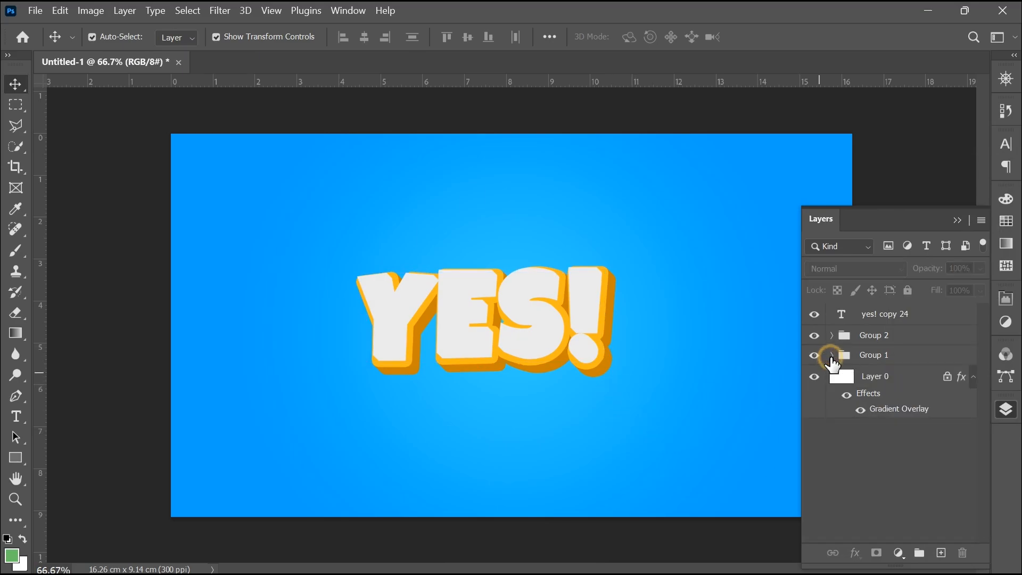
Step: Add a Multiply drop shadow to Group 1 with 38% opacity, 146° angle, 16 px distance and 18 px size
click(866, 356)
click(855, 553)
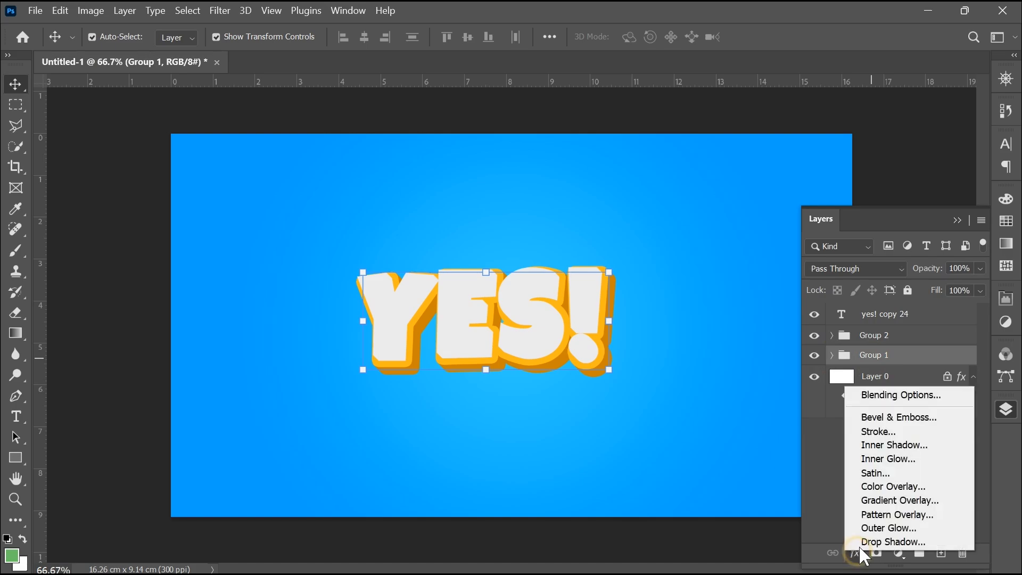
click(864, 543)
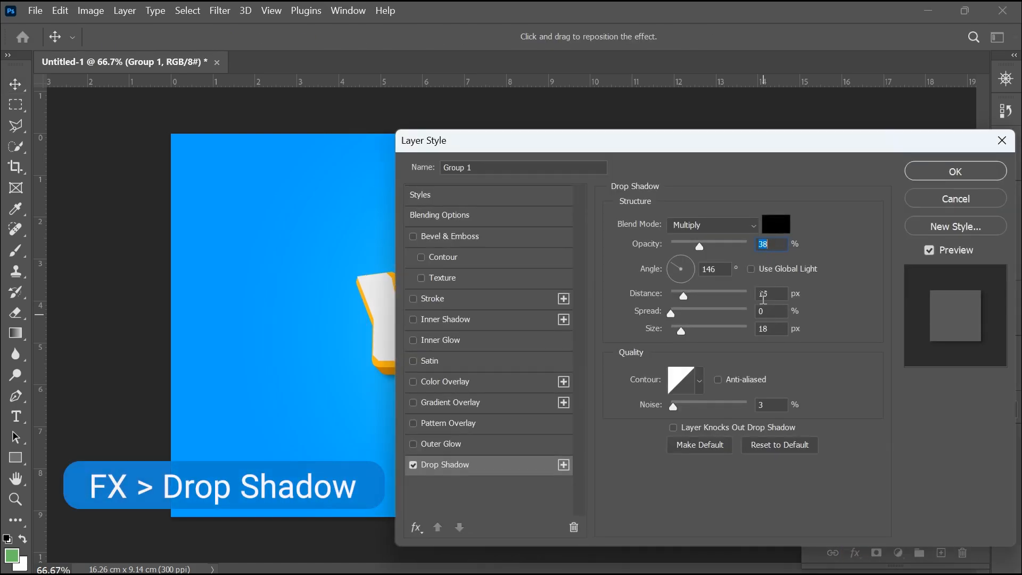
drag(744, 151, 862, 133)
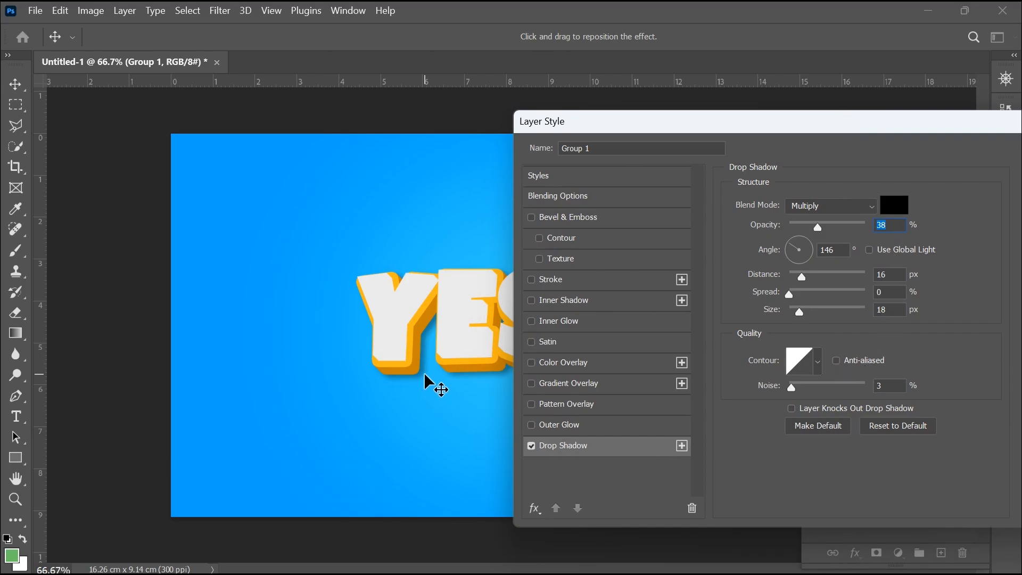
drag(885, 132, 651, 146)
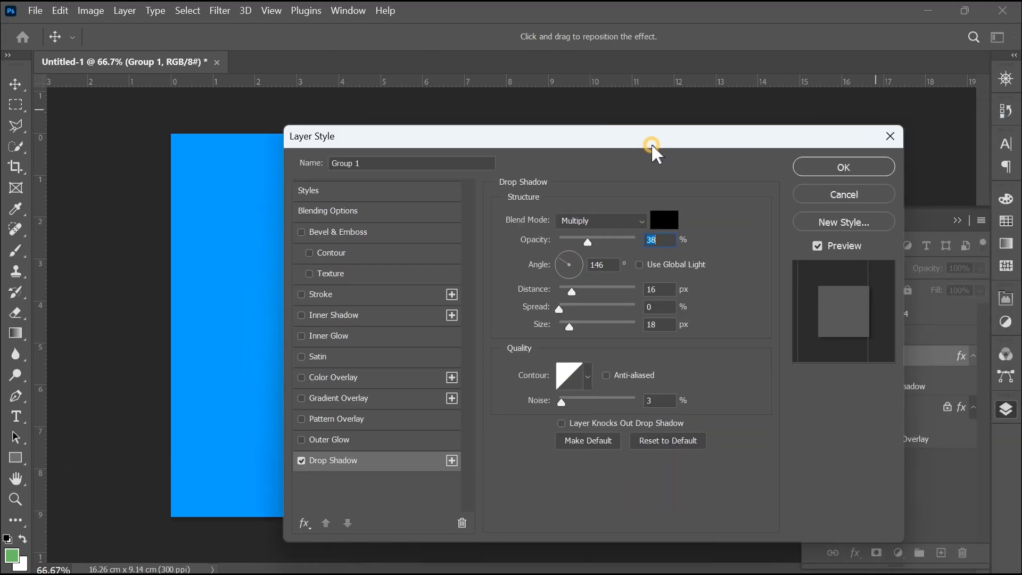
click(828, 168)
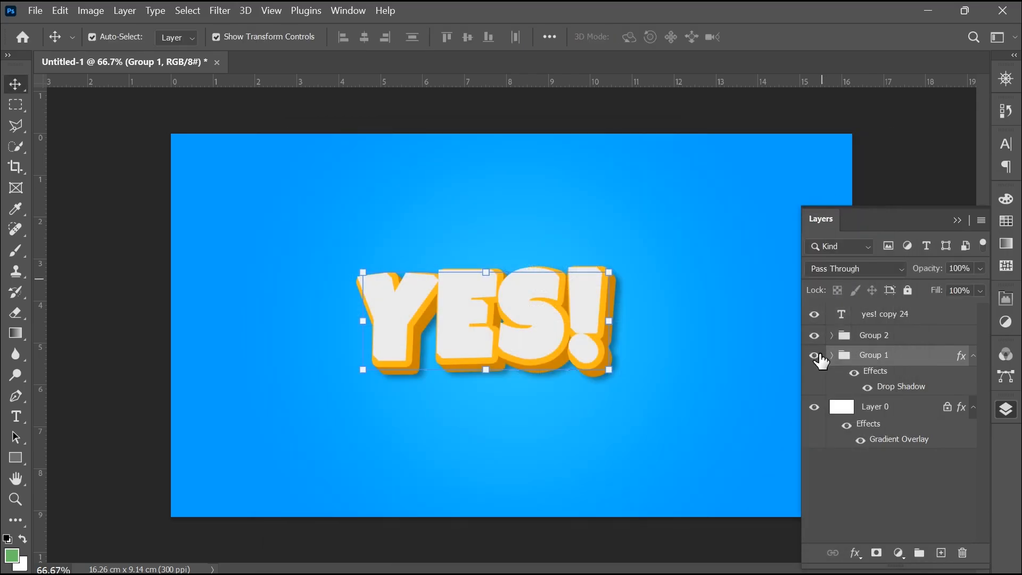
Step: Add a drop shadow to Group 2 with 38% opacity, a distance of about 8 px and a size of 9 px
click(861, 336)
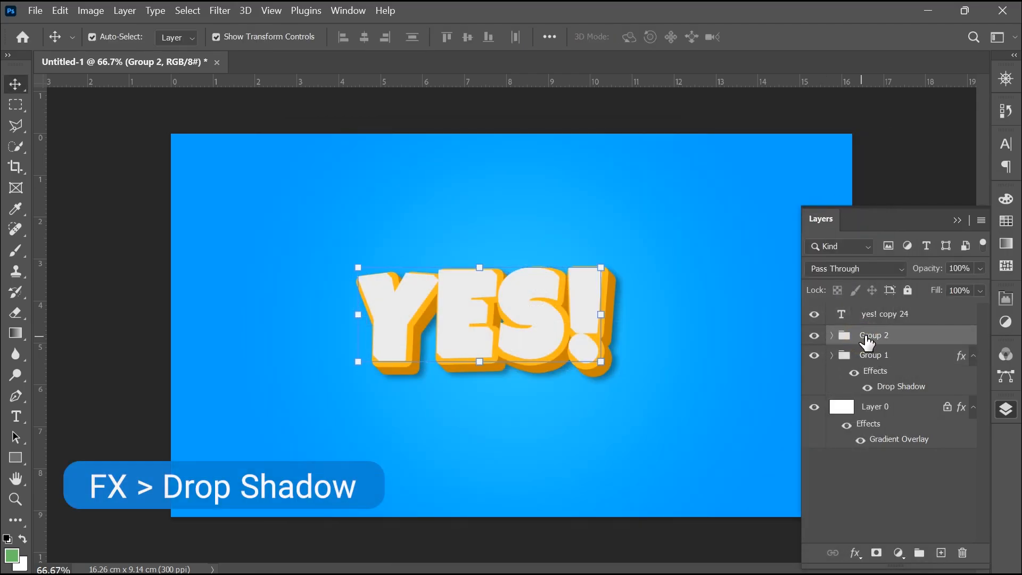
click(857, 551)
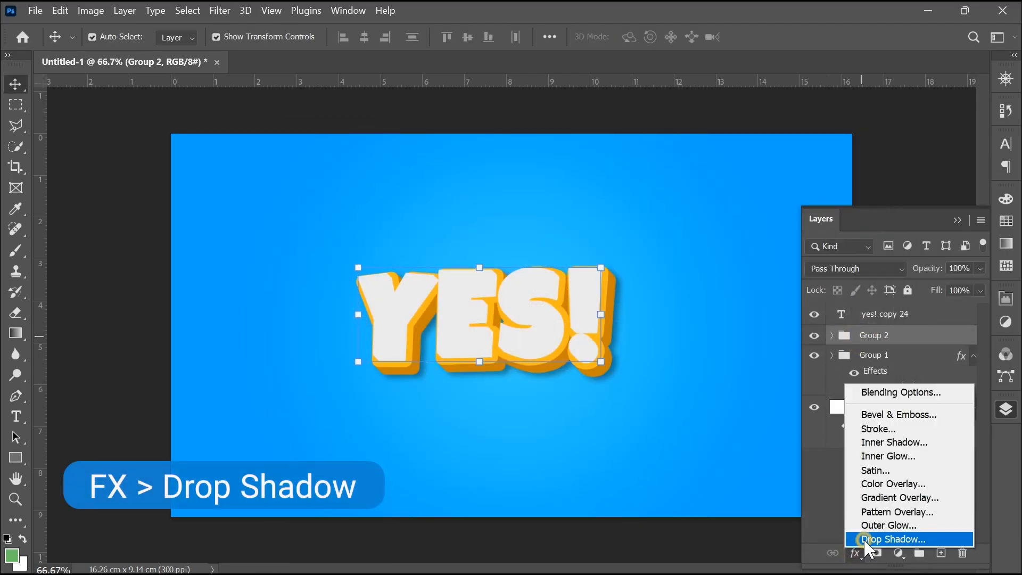
click(864, 538)
drag(586, 140, 797, 124)
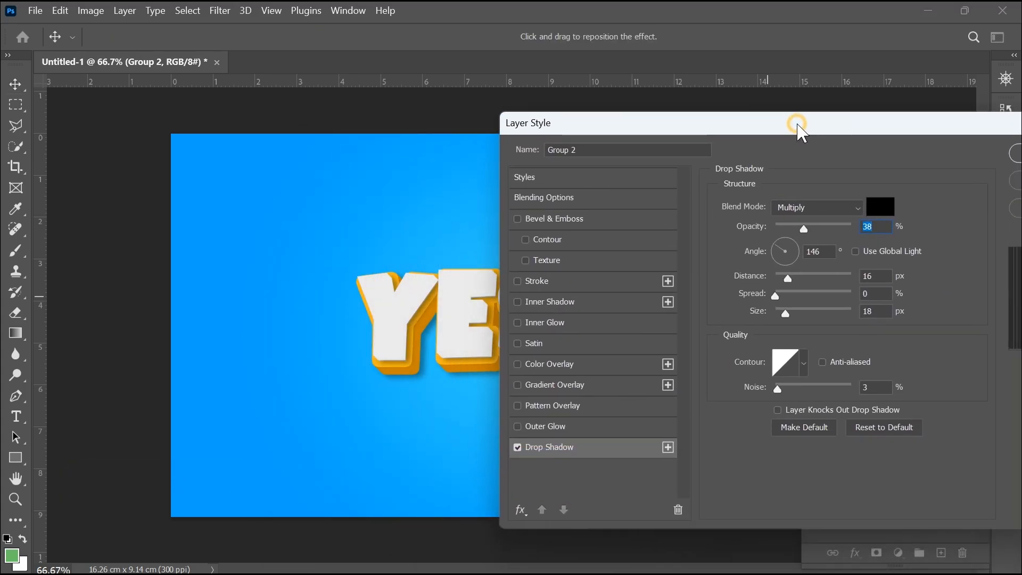
drag(787, 314, 781, 277)
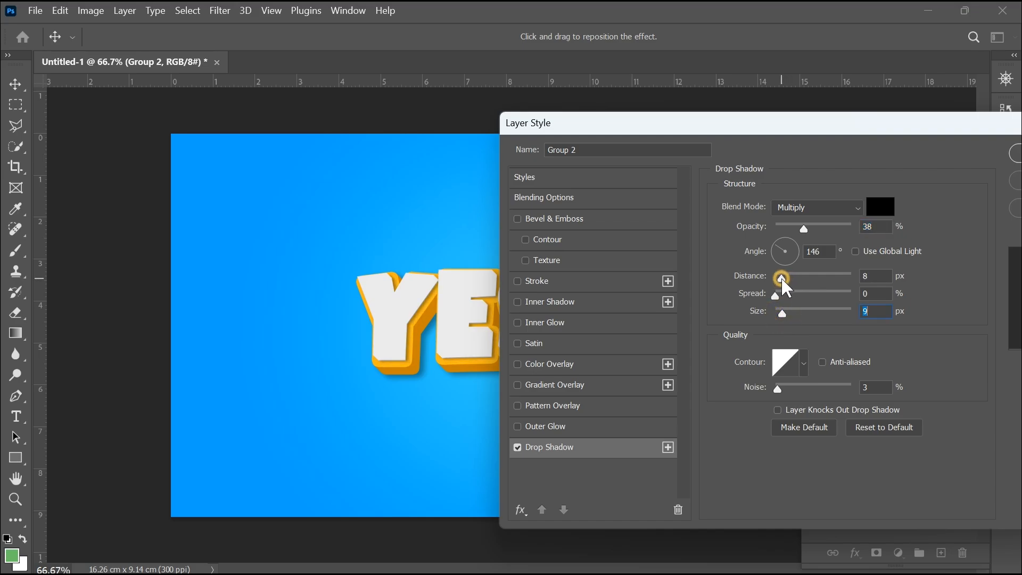
drag(781, 276, 780, 277)
drag(934, 126, 758, 130)
click(875, 156)
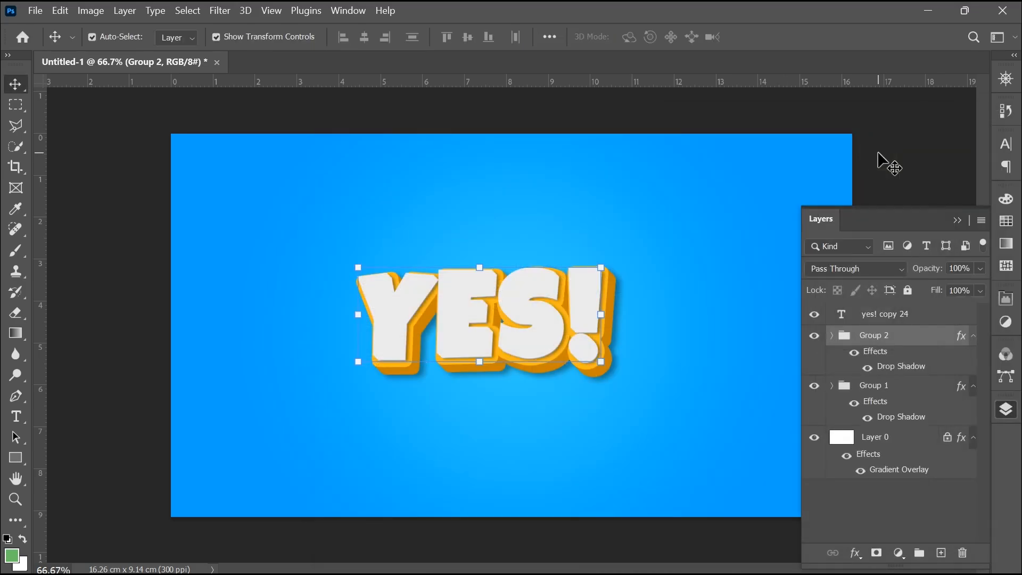
Step: Add a gradient overlay to the yes! copy 24 layer and set its style to Linear
click(886, 315)
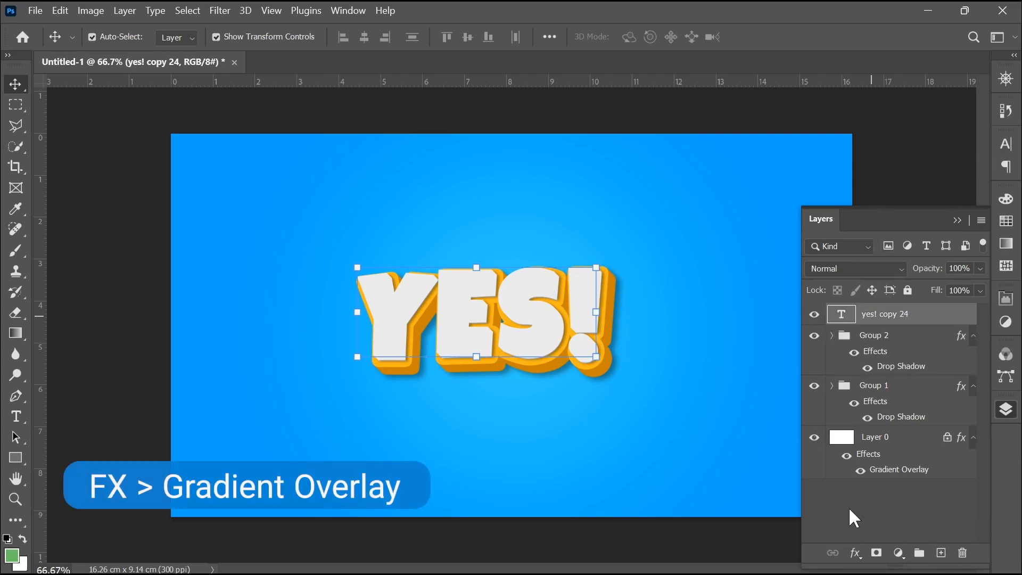
click(855, 553)
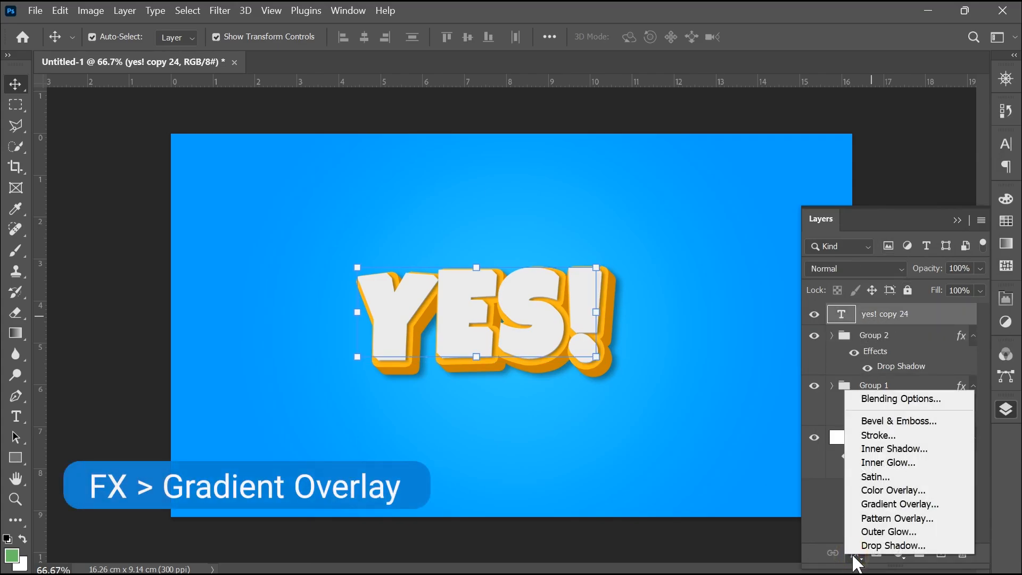
click(890, 503)
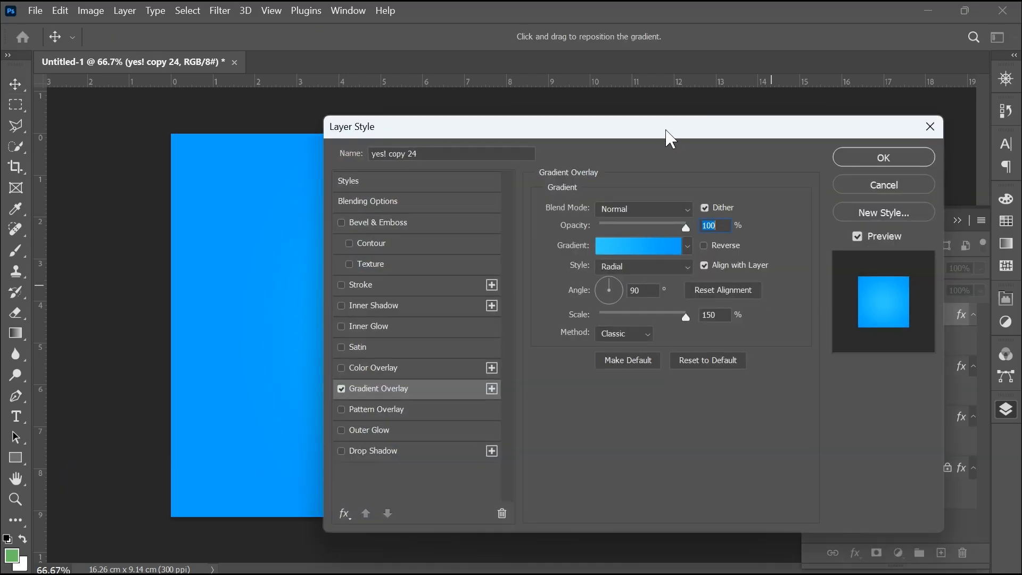
drag(668, 138, 857, 139)
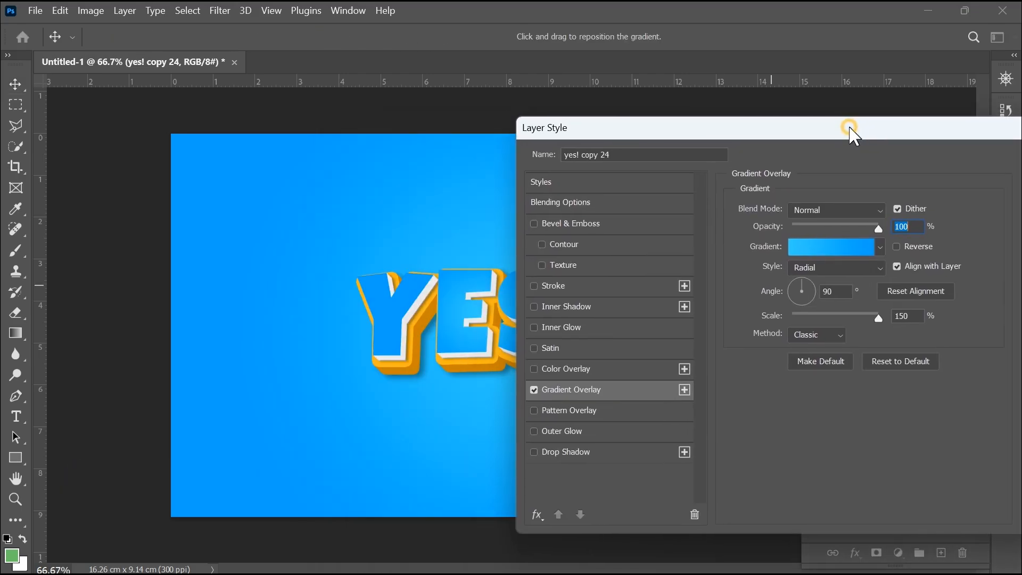
click(827, 269)
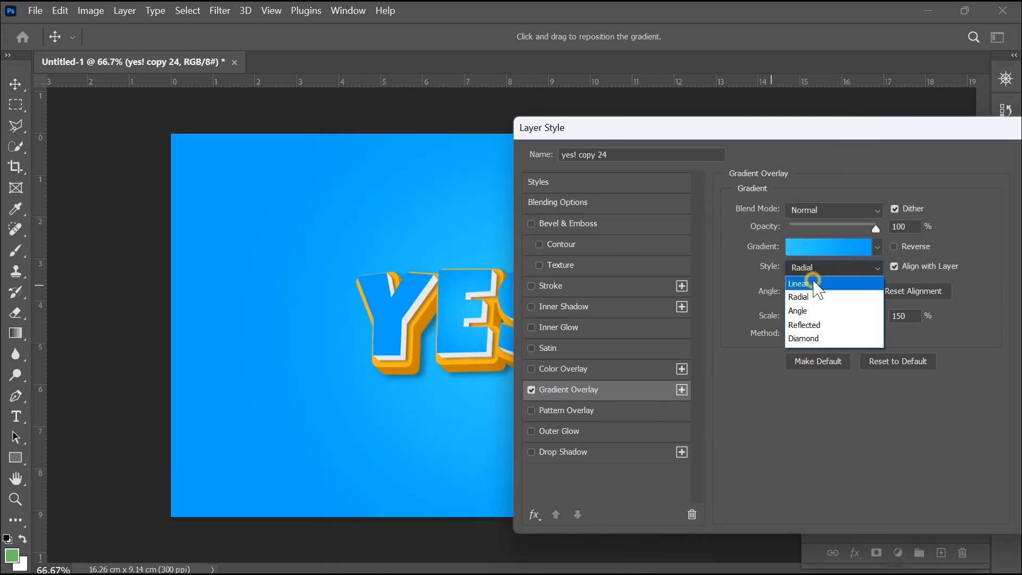
click(813, 277)
Step: Set the starting color stop of the yes! copy 24 gradient overlay to d0d0d0
click(807, 245)
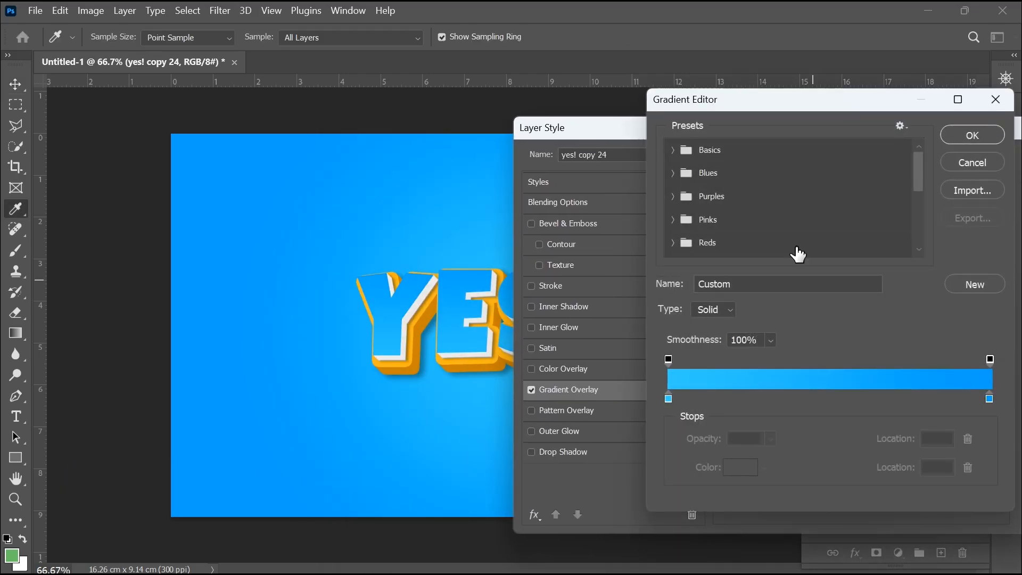
click(669, 396)
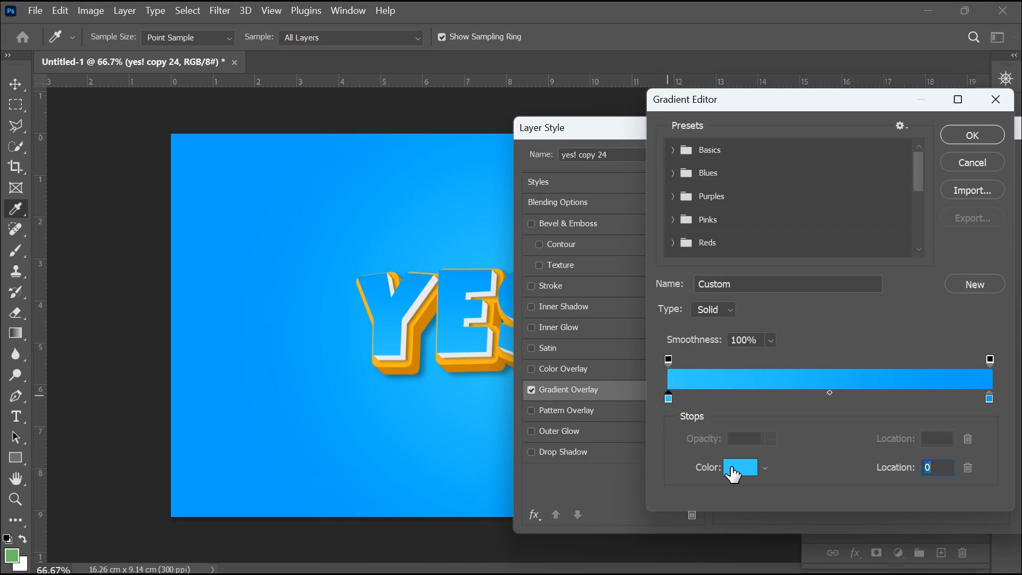
click(734, 468)
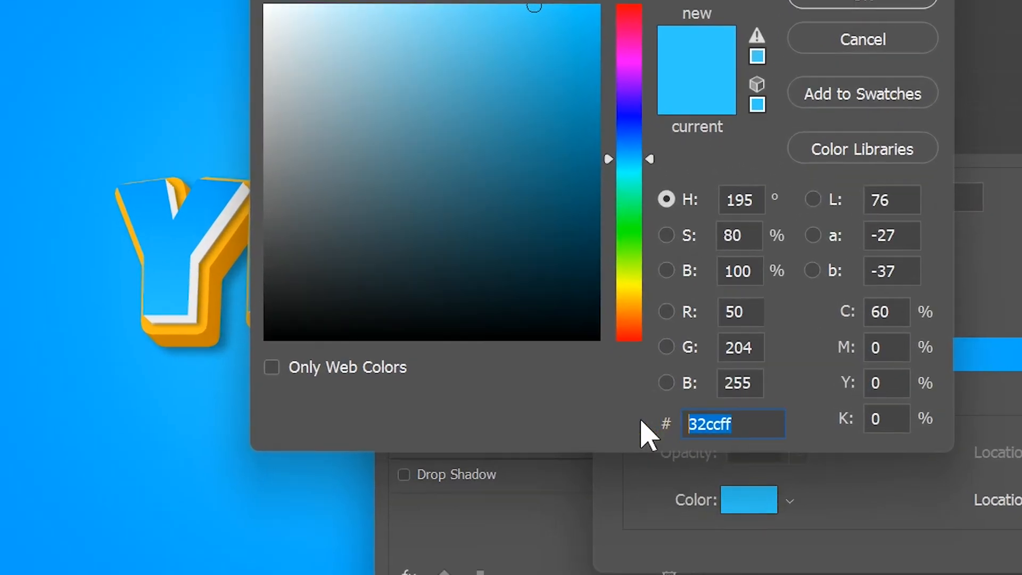
text(d0d0d0)
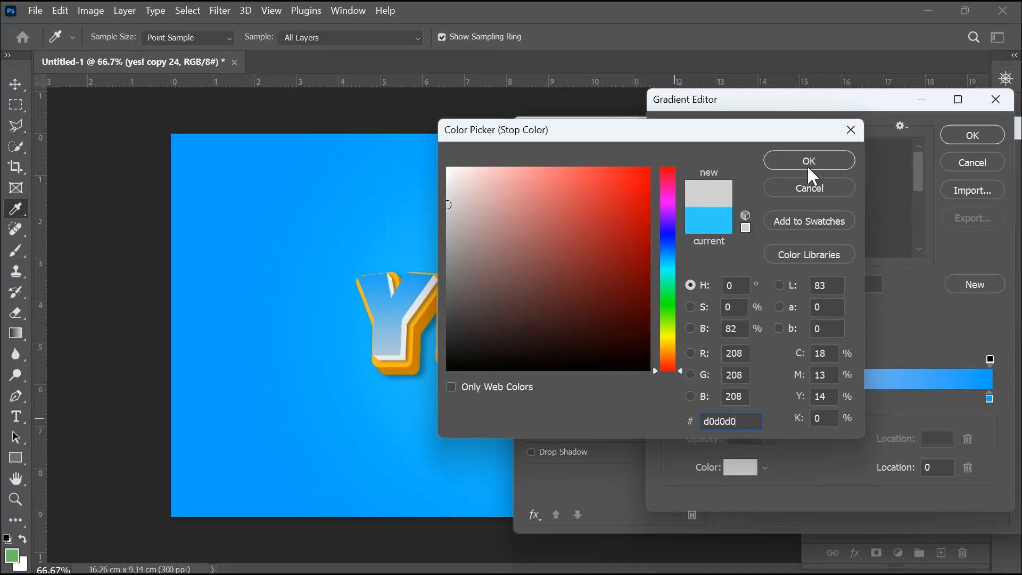
click(808, 160)
Step: Set the gradient's end color stop to f8f8f8 and accept the edited gradient
click(989, 398)
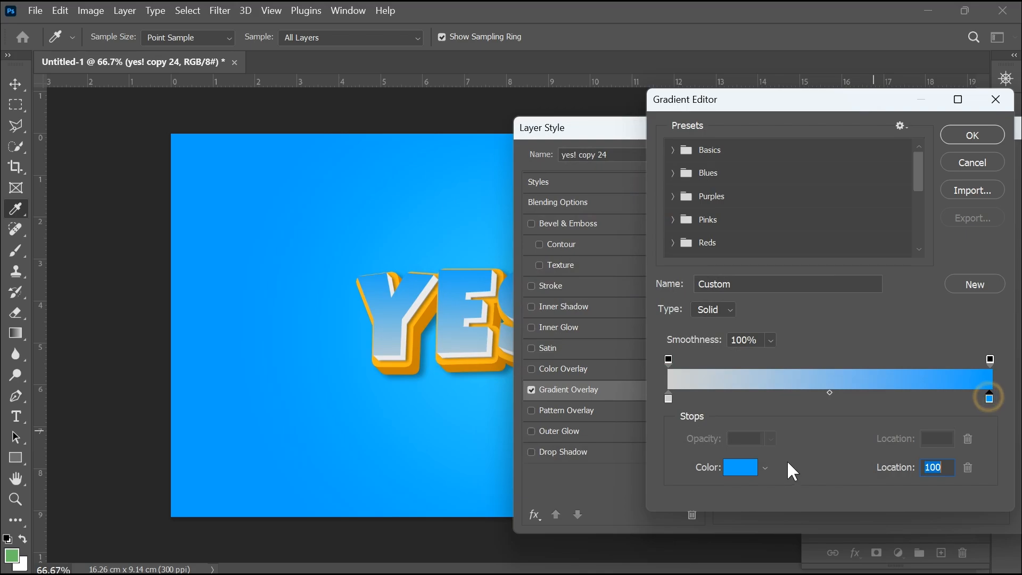
click(740, 468)
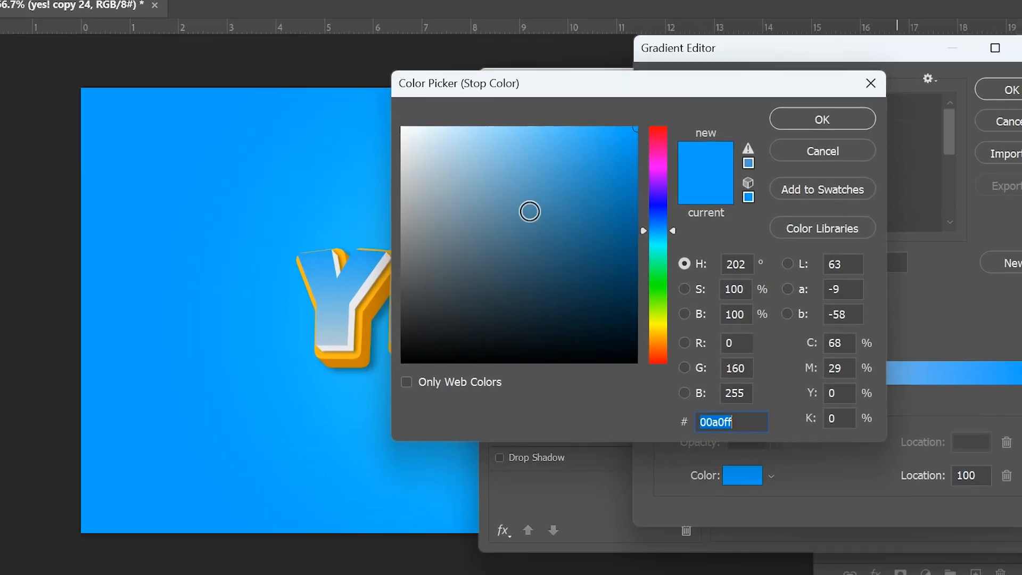
drag(419, 151, 380, 132)
drag(234, 14, 230, 13)
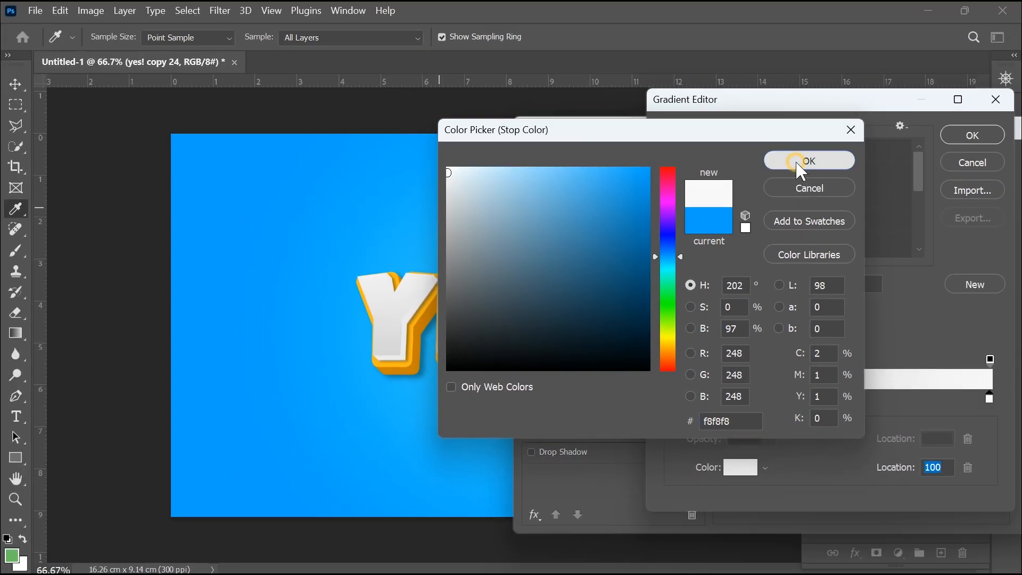
click(805, 159)
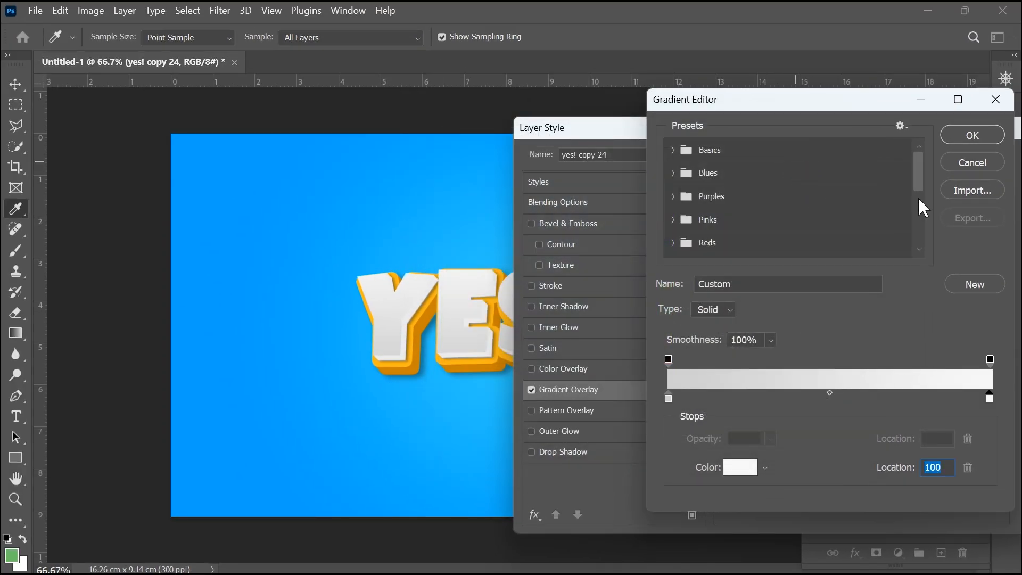
click(972, 134)
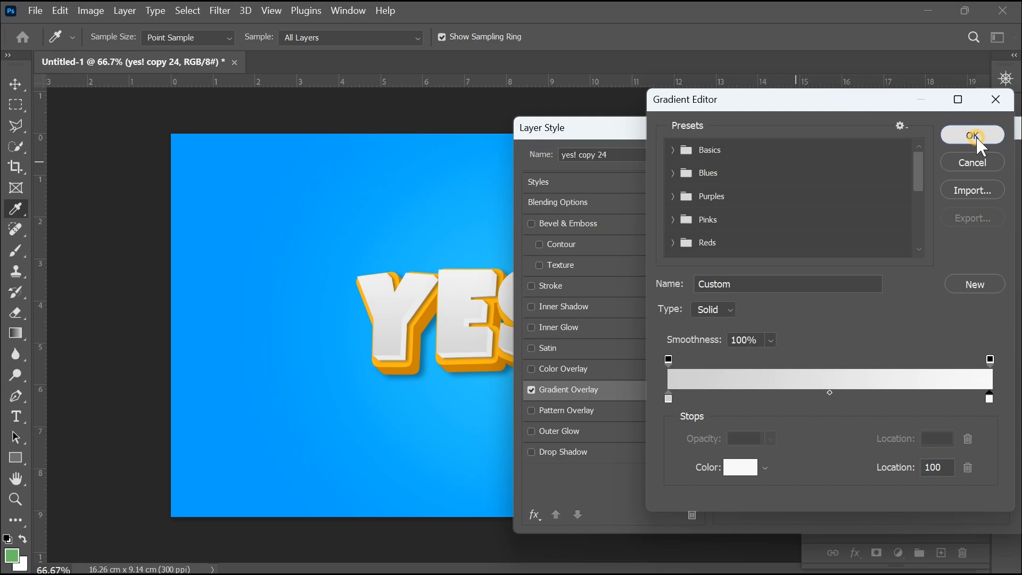
Step: Add a white Screen inner shadow to yes! copy 24 with 72% opacity, -131° angle, 7 px distance and 2 px size
drag(970, 133, 947, 137)
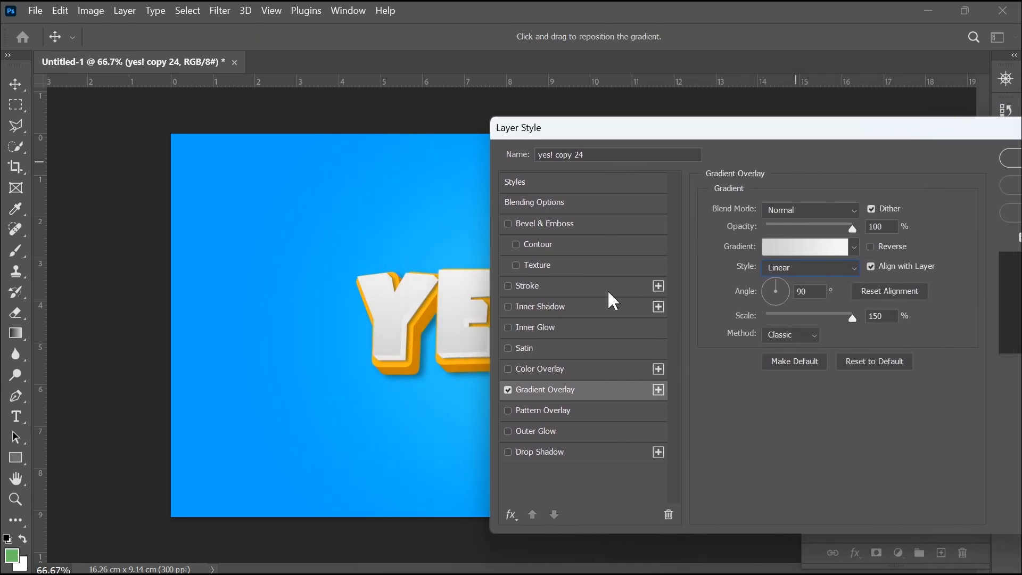
drag(597, 130, 528, 129)
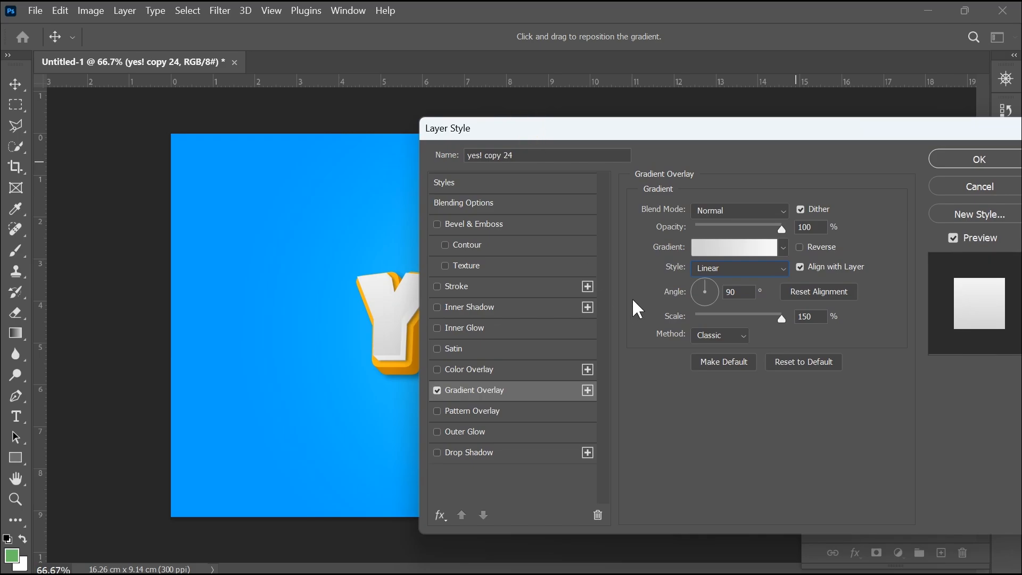
click(448, 311)
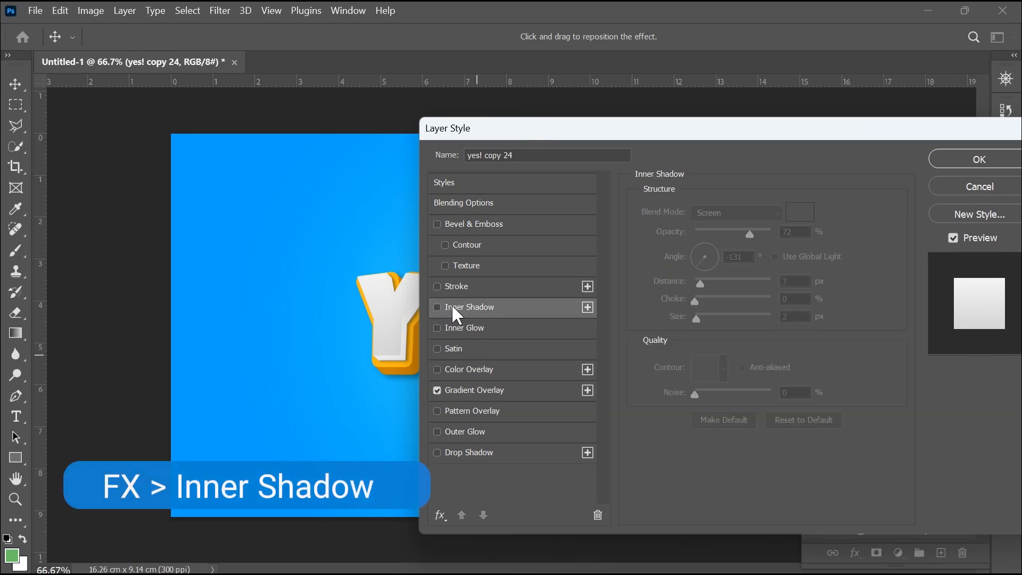
click(451, 304)
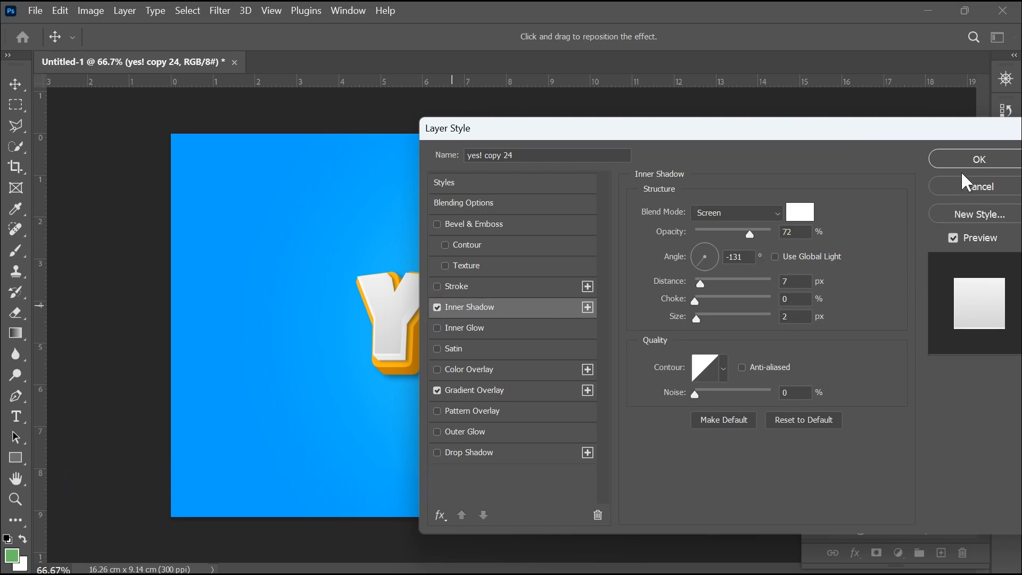
click(965, 158)
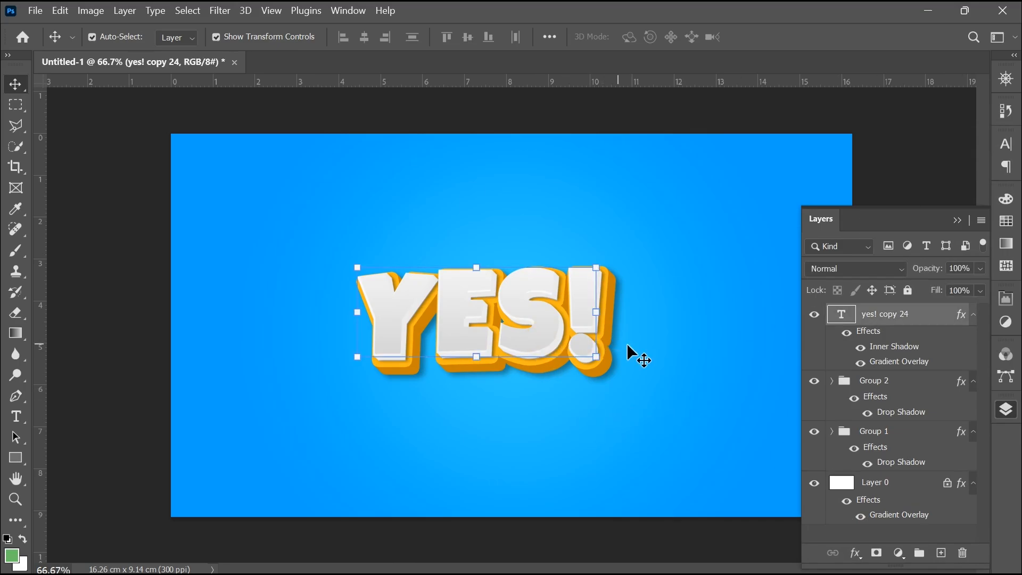
Step: Add a Multiply drop shadow to yes! copy 24 with 13% opacity, 146° angle, 8 px distance and 13 px size, then collapse the layer list
click(855, 552)
click(864, 537)
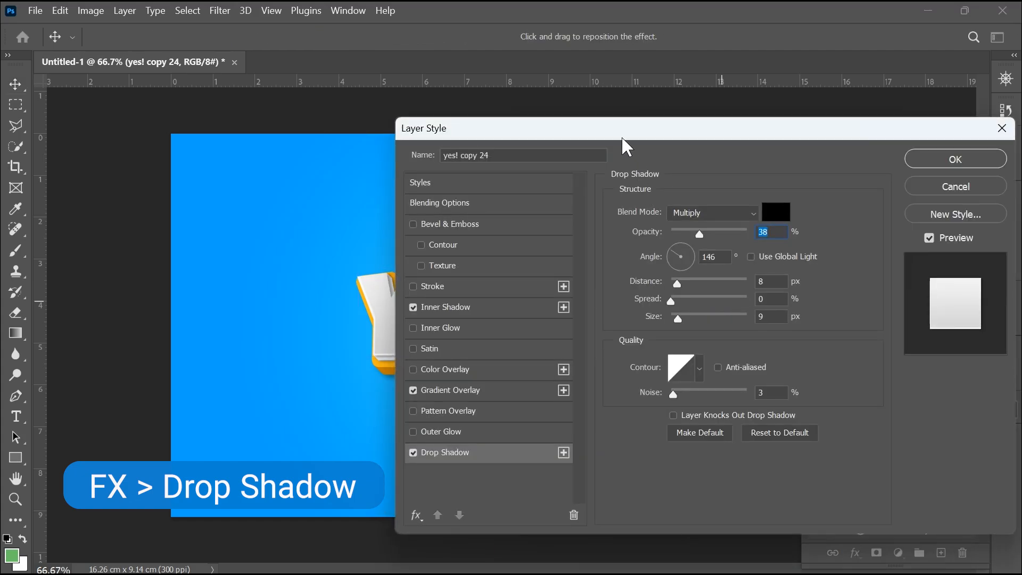
drag(619, 131, 720, 130)
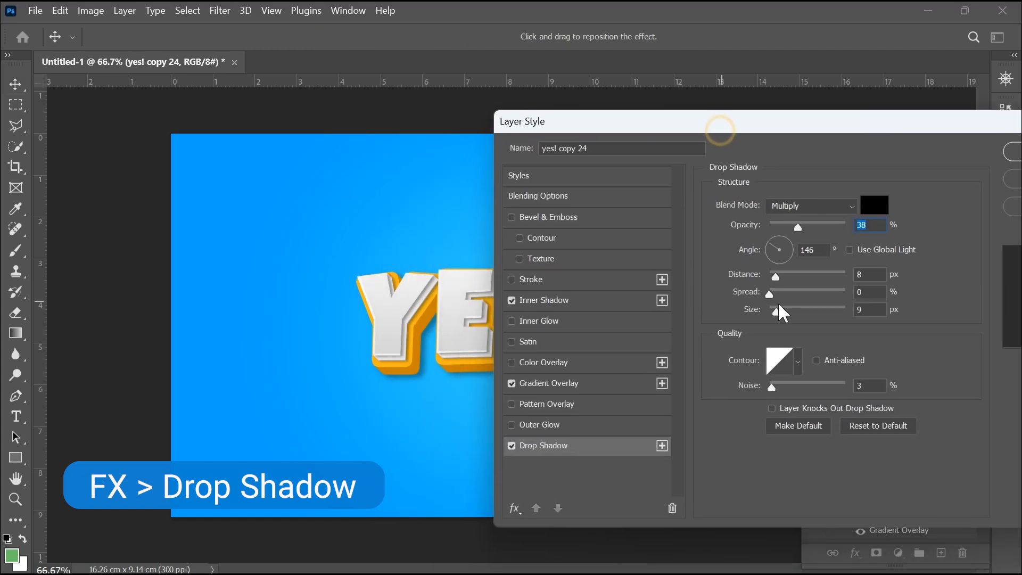
mouse_move(776, 310)
mouse_down()
mouse_move(790, 309)
mouse_move(777, 309)
mouse_up()
click(796, 227)
drag(796, 227, 778, 228)
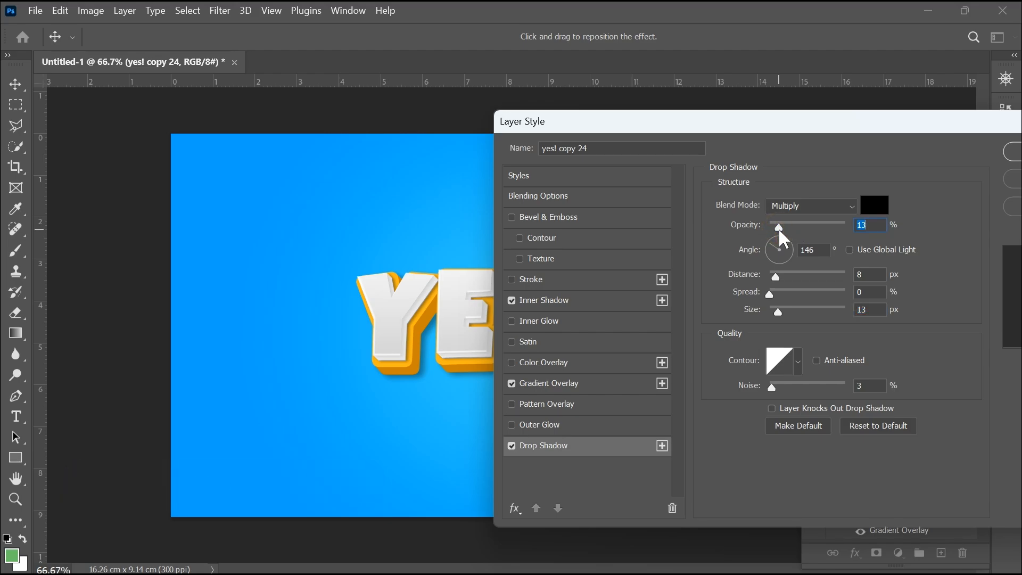
drag(706, 124, 553, 131)
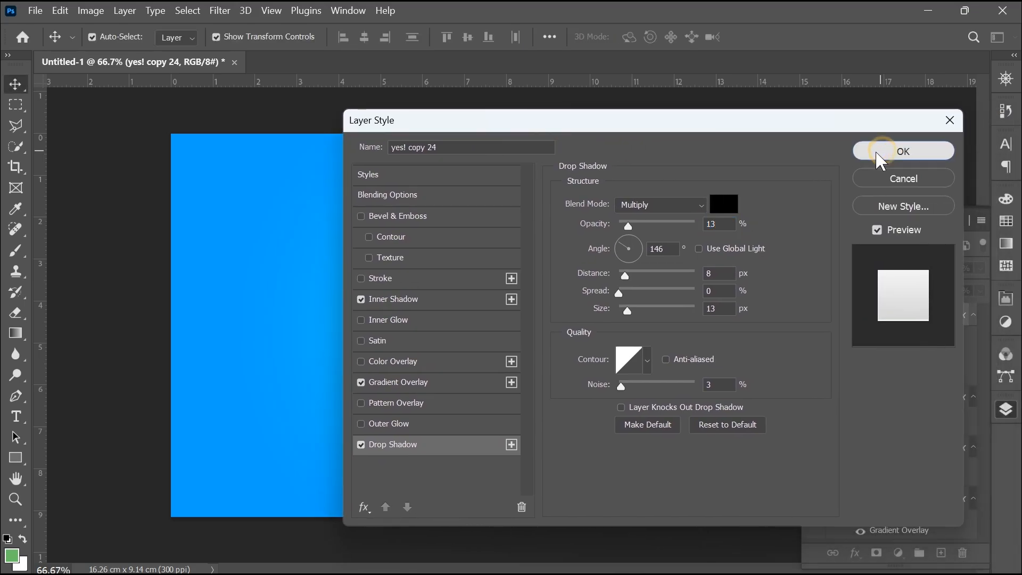
click(904, 151)
click(1006, 408)
click(679, 386)
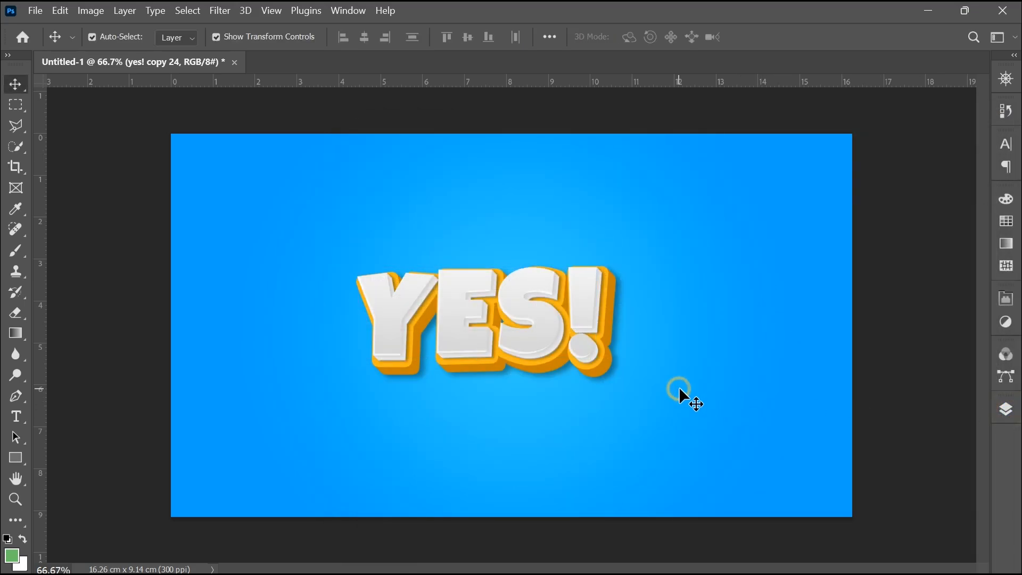